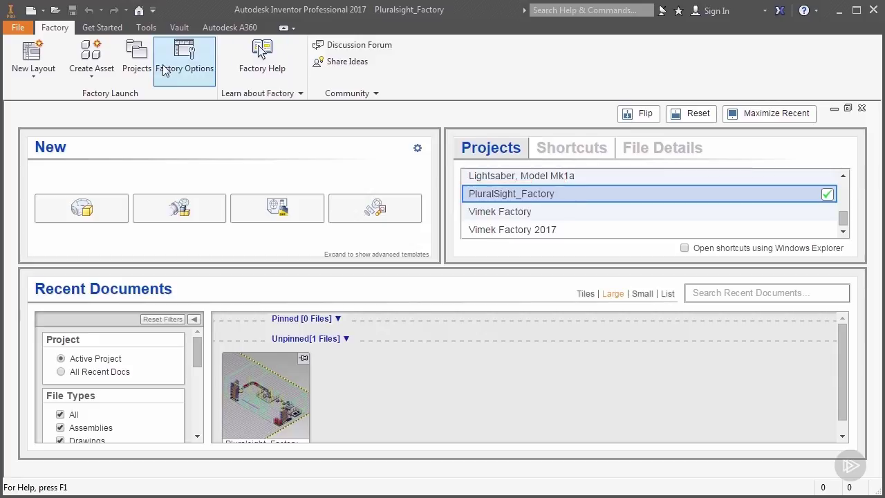
# Step: Check the FDU Demo project's location in Projects without changing it
pyautogui.click(137, 62)
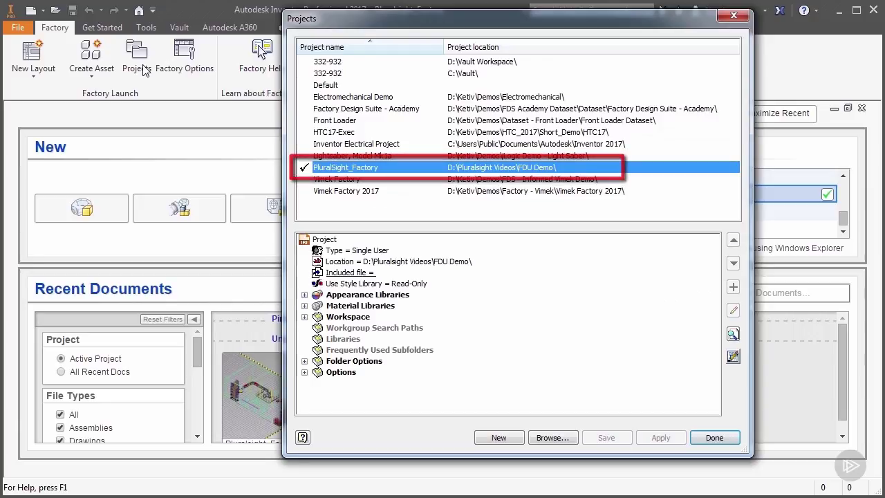
pyautogui.click(553, 438)
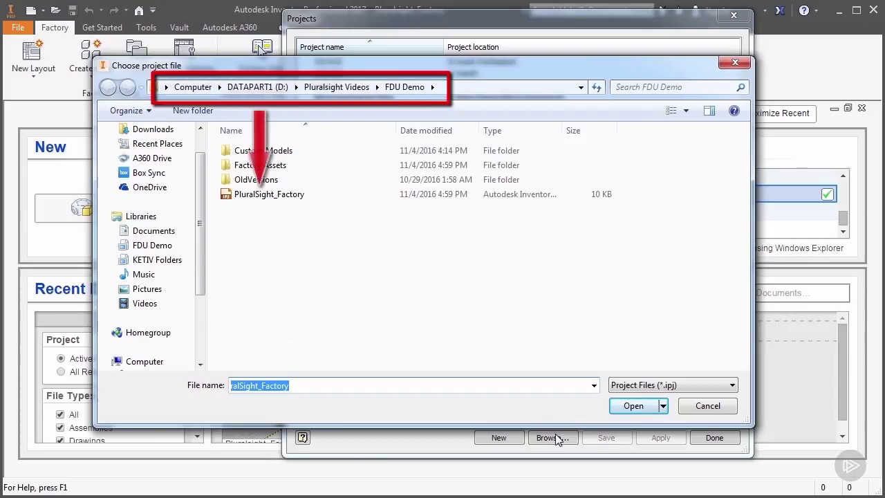
pyautogui.click(705, 406)
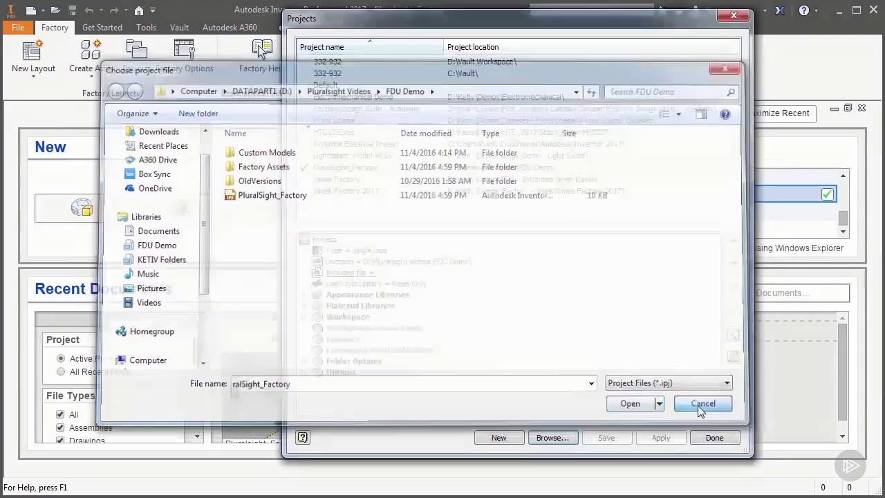
pyautogui.click(704, 436)
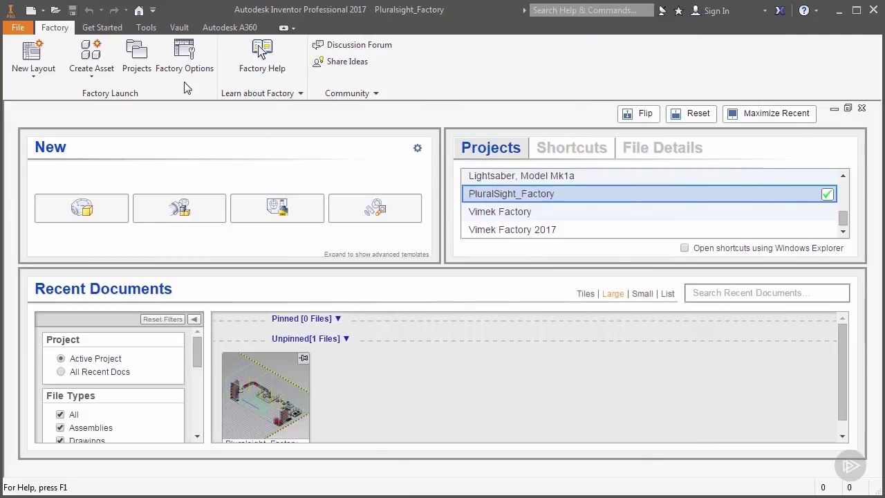
# Step: Open the Pluralsight_Factory.iam layout assembly
pyautogui.click(56, 10)
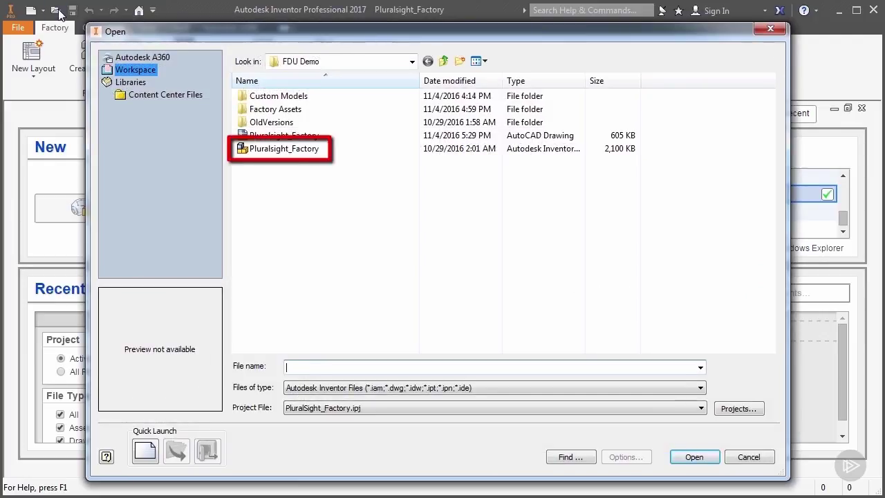
pyautogui.click(284, 148)
pyautogui.click(693, 457)
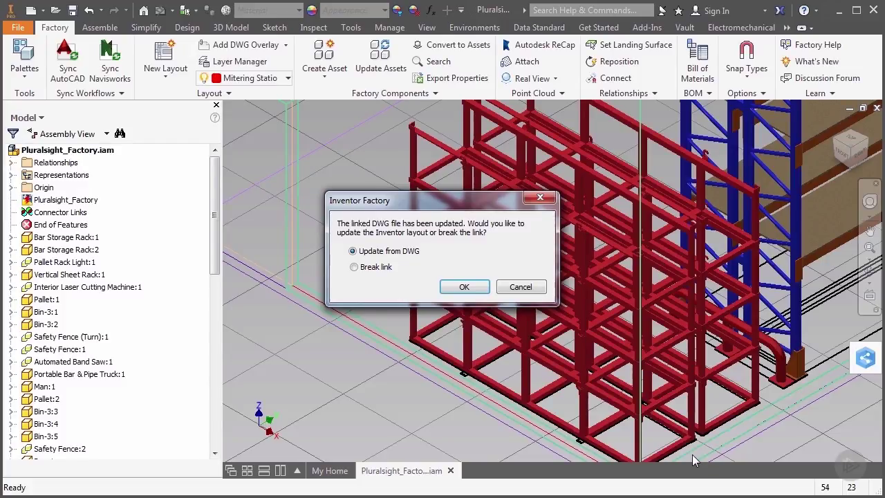
# Step: Accept Update from DWG so the layout refreshes from the changed Pluralsight_Factory DWG
pyautogui.click(462, 286)
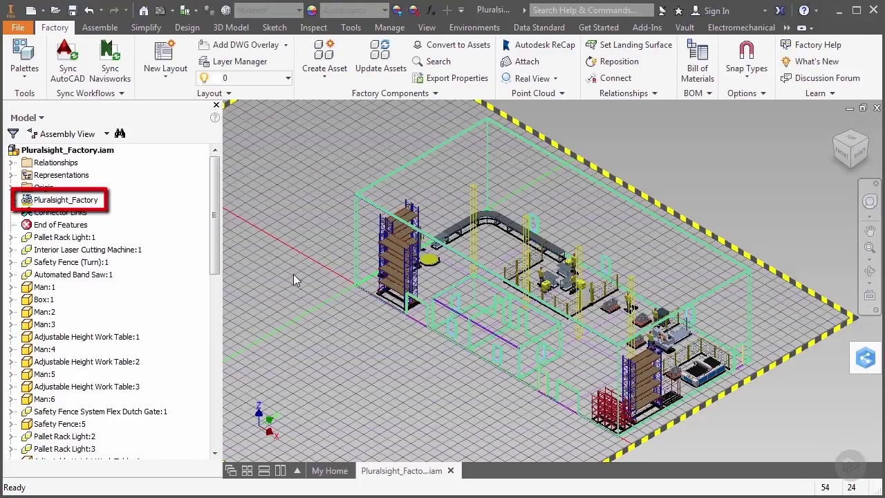
# Step: Hide the A-Anno-Scrn, A-Door, A-Glaz, A-Slab, A-Wall, A-Wall-Open, S-Cols and S-Grid overlay layers and apply
pyautogui.rightClick(88, 205)
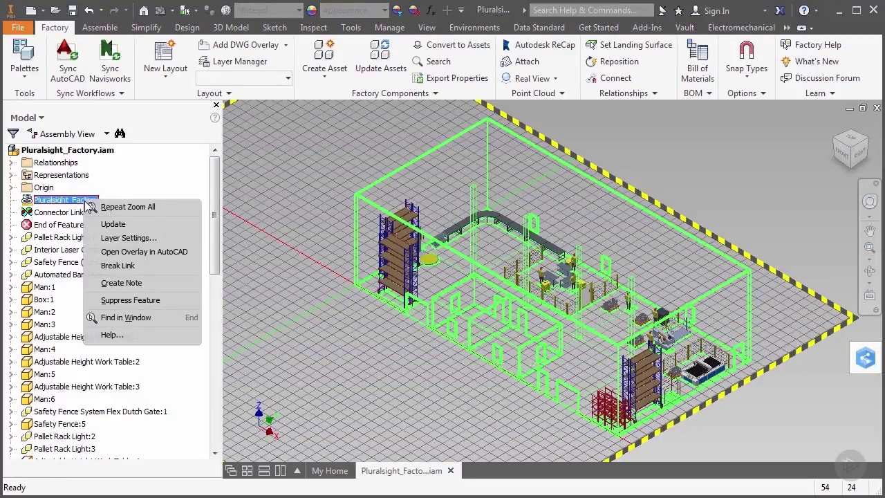
pyautogui.click(111, 237)
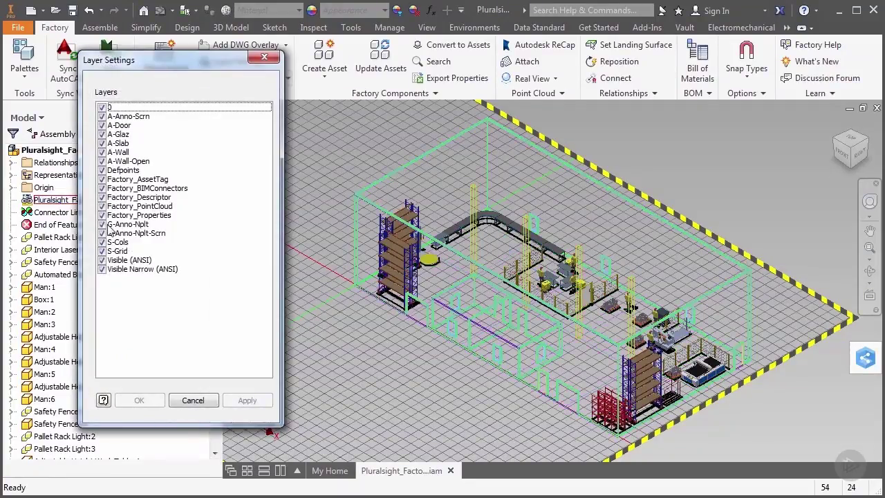
pyautogui.click(101, 116)
pyautogui.click(102, 126)
pyautogui.click(101, 134)
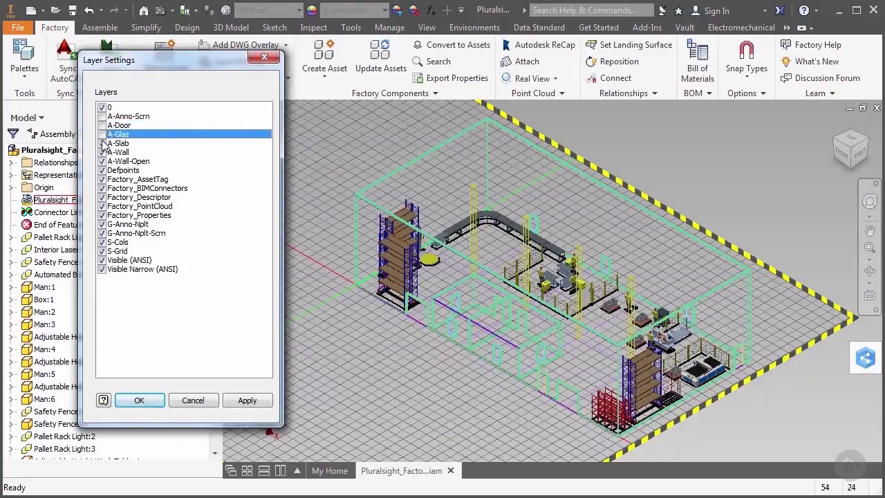
pyautogui.click(102, 144)
pyautogui.click(102, 152)
pyautogui.click(102, 161)
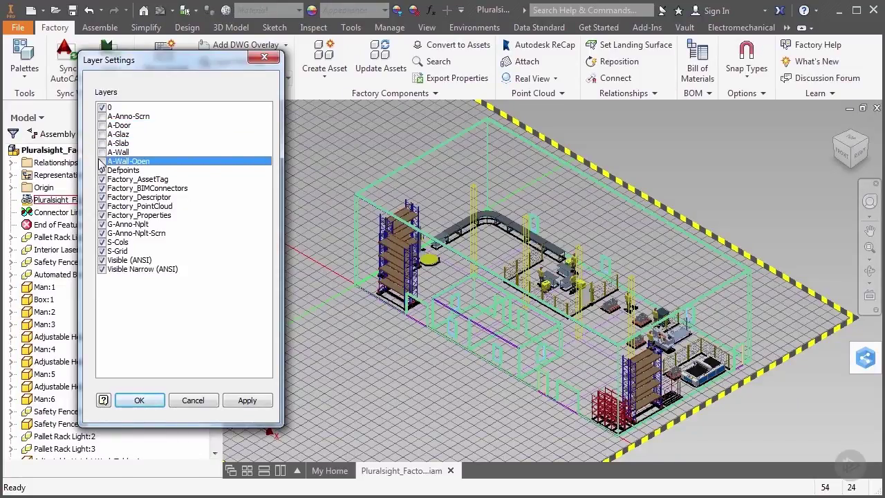
pyautogui.click(101, 242)
pyautogui.click(102, 251)
pyautogui.click(252, 401)
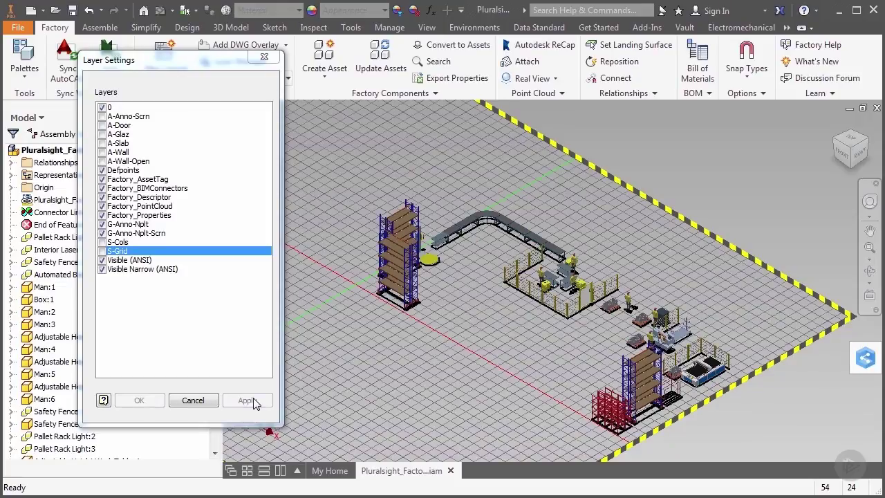
# Step: Test hiding layer 0, then restore layer 0 and all A- layers, apply, and close Layer Settings
pyautogui.click(101, 107)
pyautogui.click(238, 401)
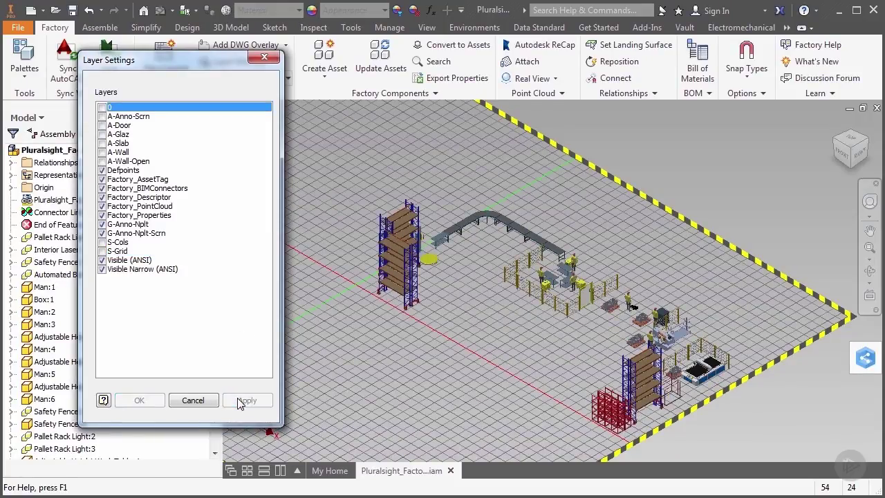
pyautogui.click(102, 108)
pyautogui.click(102, 116)
pyautogui.click(102, 125)
pyautogui.click(102, 134)
pyautogui.click(101, 143)
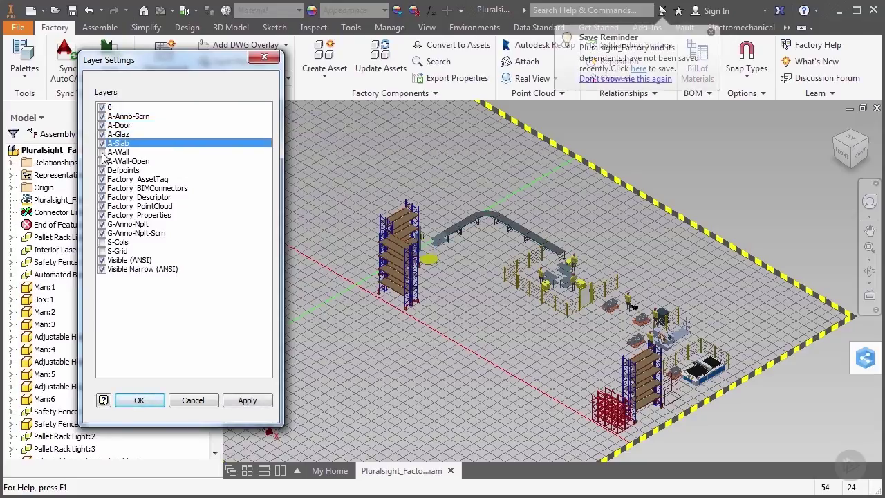
pyautogui.click(101, 152)
pyautogui.click(101, 161)
pyautogui.click(245, 401)
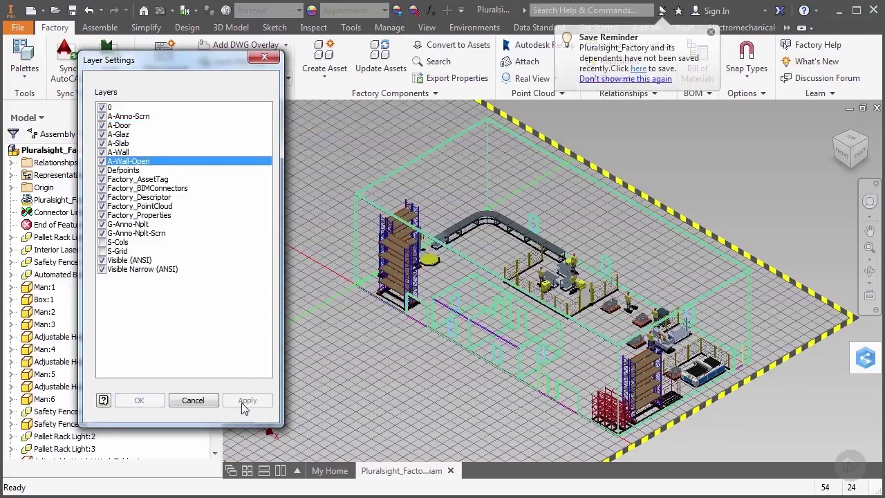
pyautogui.click(214, 405)
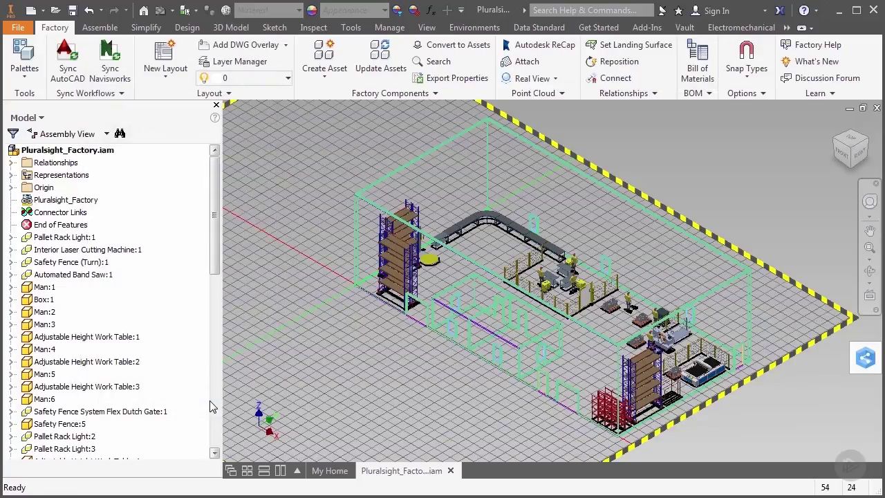
# Step: Create Welding Area, Mitering Station and Debur Station layers in Layer Manager and confirm
pyautogui.scroll(5, 553, 358)
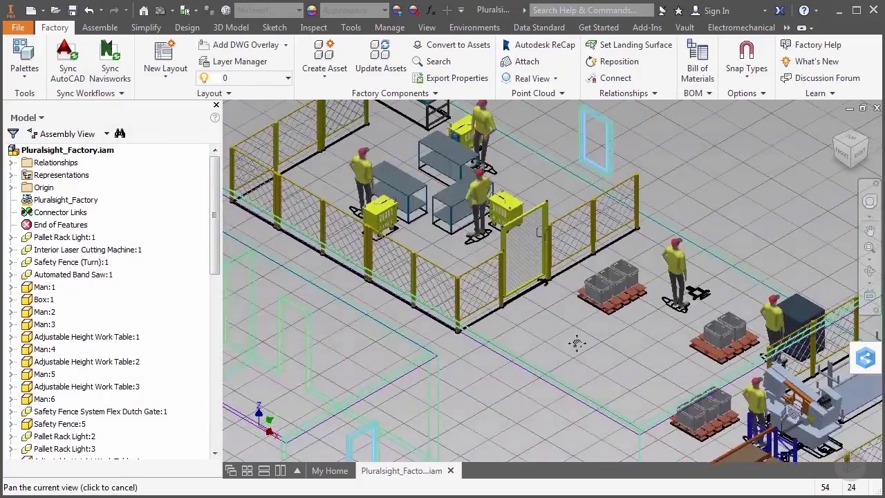
pyautogui.moveTo(577, 343); pyautogui.dragTo(587, 377)
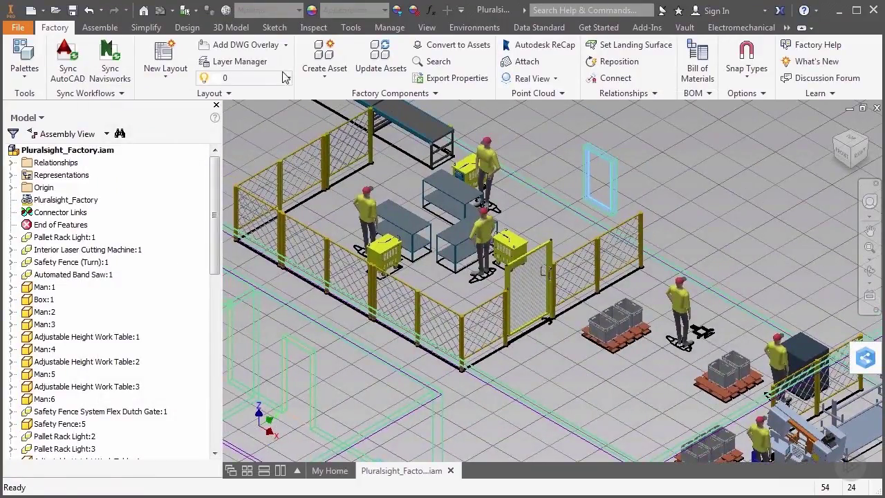
pyautogui.click(208, 61)
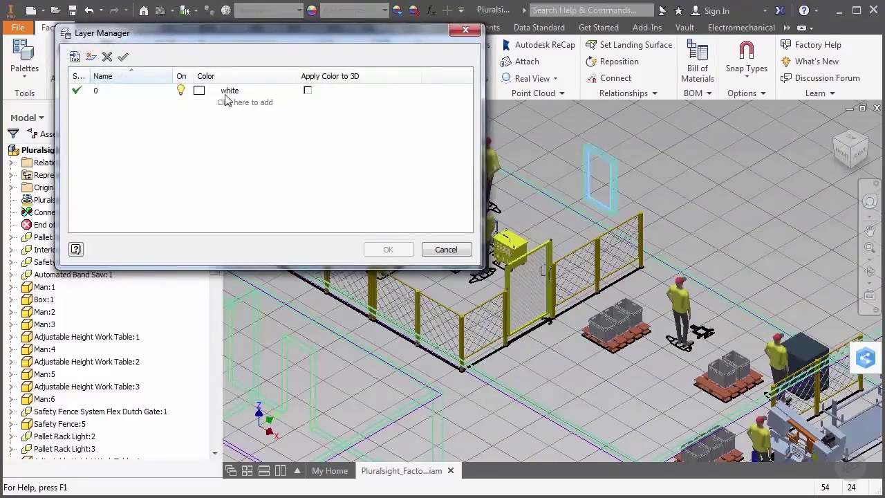
pyautogui.click(231, 104)
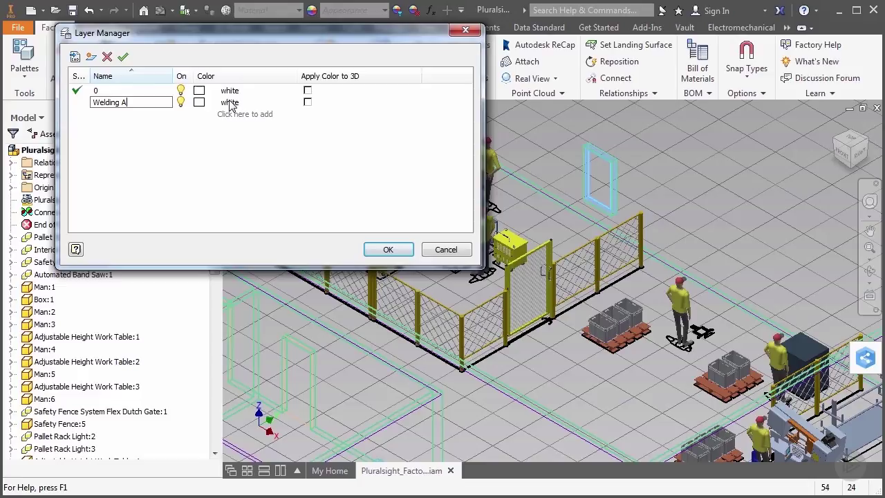
pyautogui.press('Return')
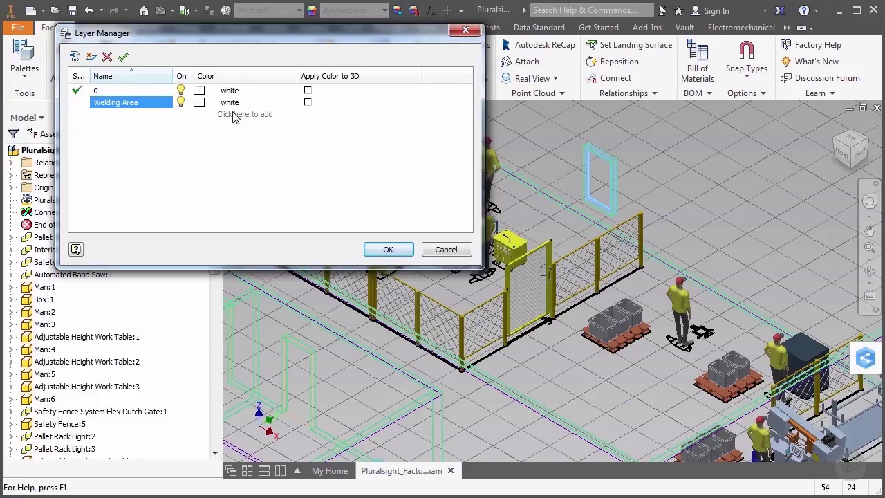
pyautogui.click(234, 116)
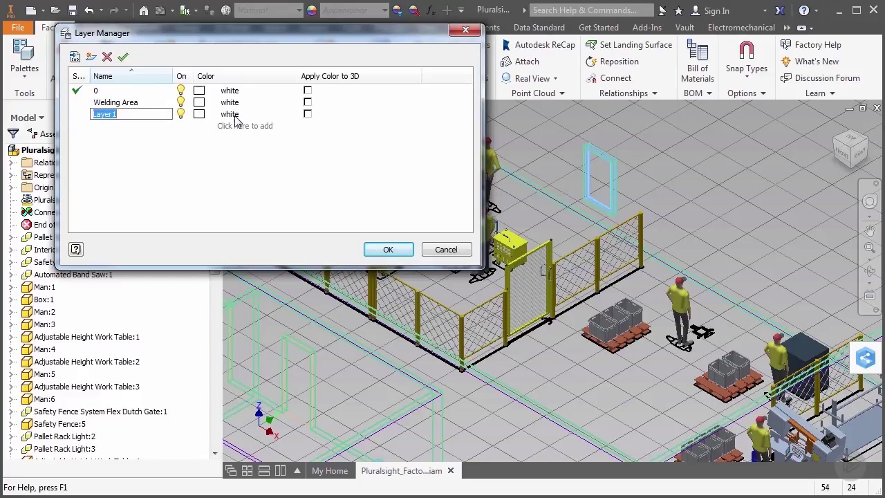
pyautogui.write('Mitering Station')
pyautogui.press('Return')
pyautogui.click(240, 130)
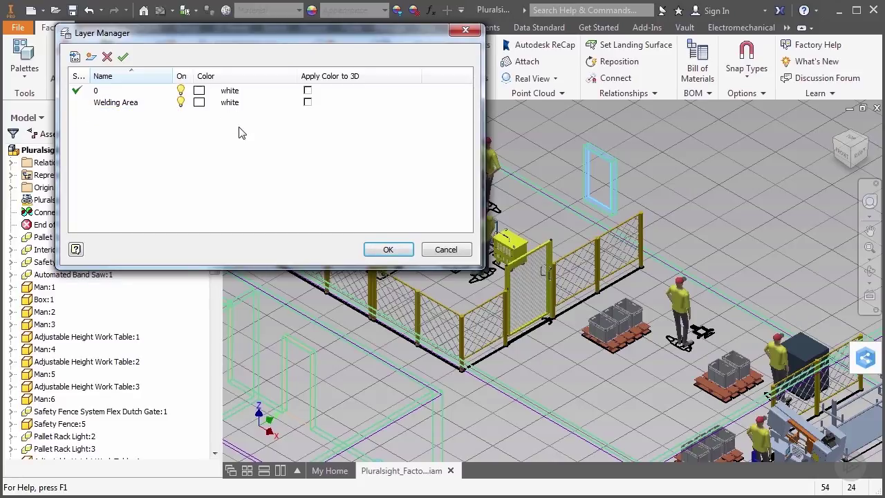
pyautogui.write('Deb')
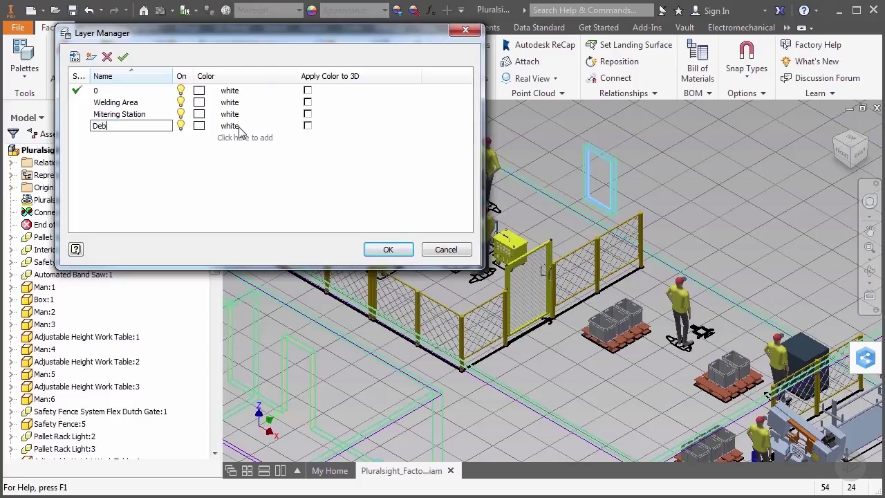
pyautogui.write('ur Station')
pyautogui.press('Return')
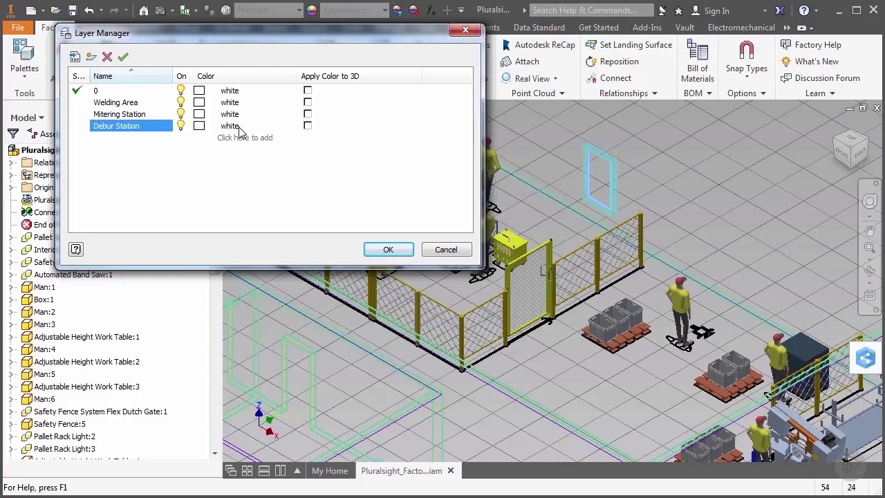
pyautogui.click(386, 250)
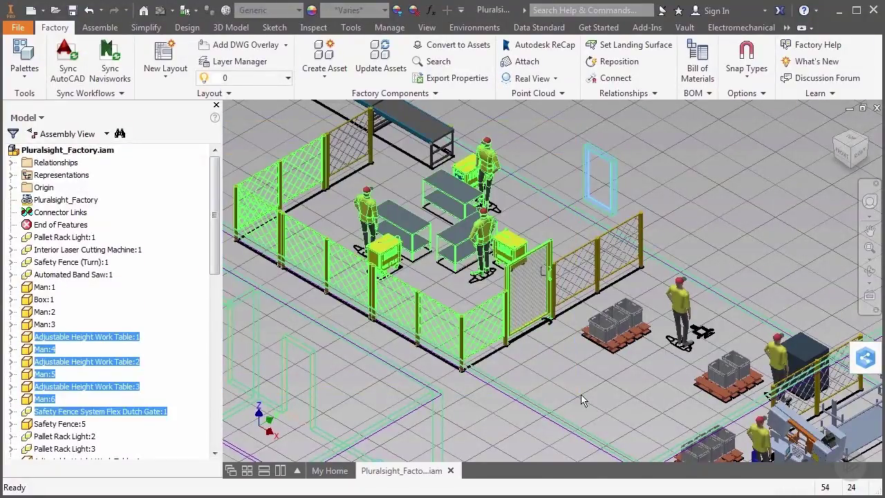
# Step: Put fenced items on Welding Area, pallet and Man:3 on Debur Station, pallet and Man:2 on Mitering Station
pyautogui.click(287, 78)
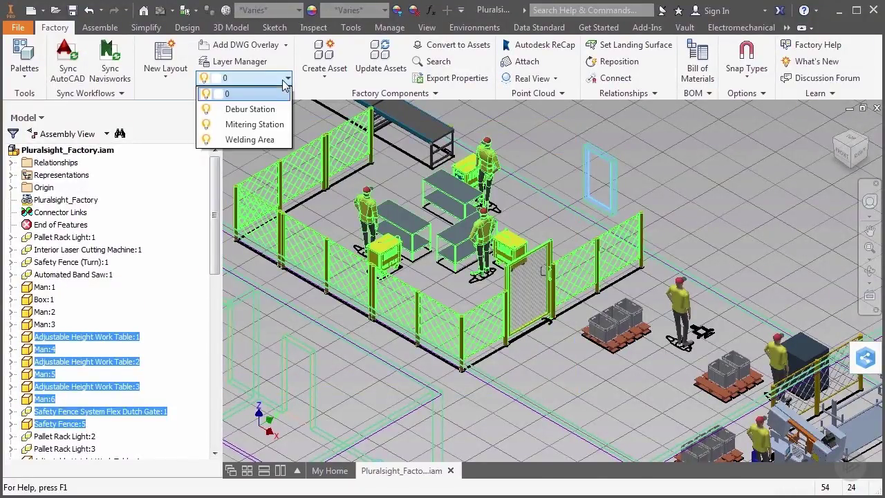
pyautogui.click(251, 140)
pyautogui.click(620, 330)
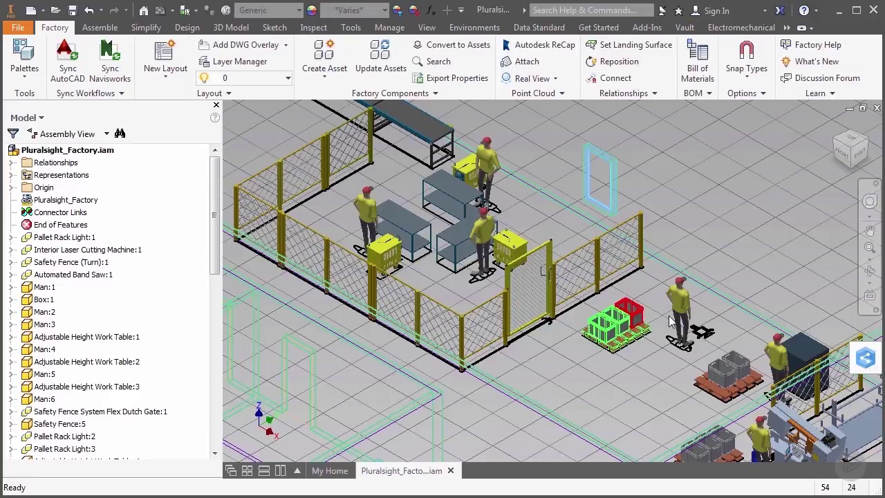
pyautogui.keyDown('ctrl'); pyautogui.click(679, 311); pyautogui.keyUp('ctrl')
pyautogui.click(286, 78)
pyautogui.click(250, 109)
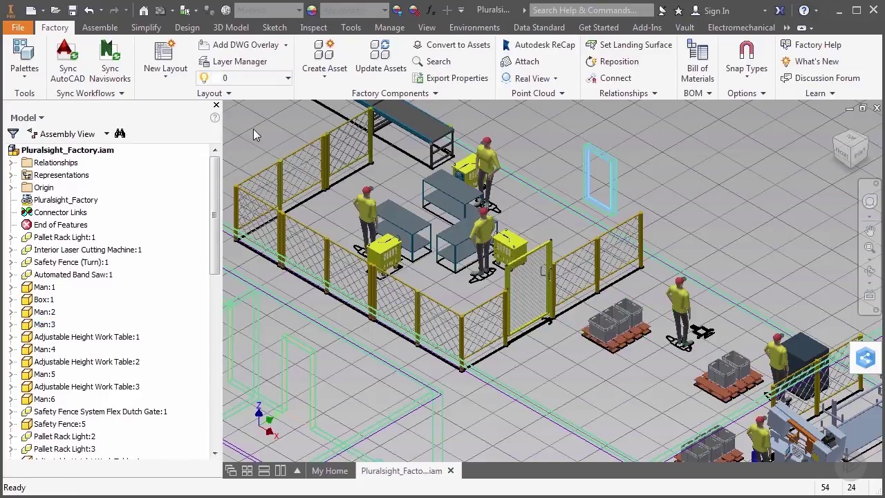
pyautogui.click(730, 373)
pyautogui.click(778, 375)
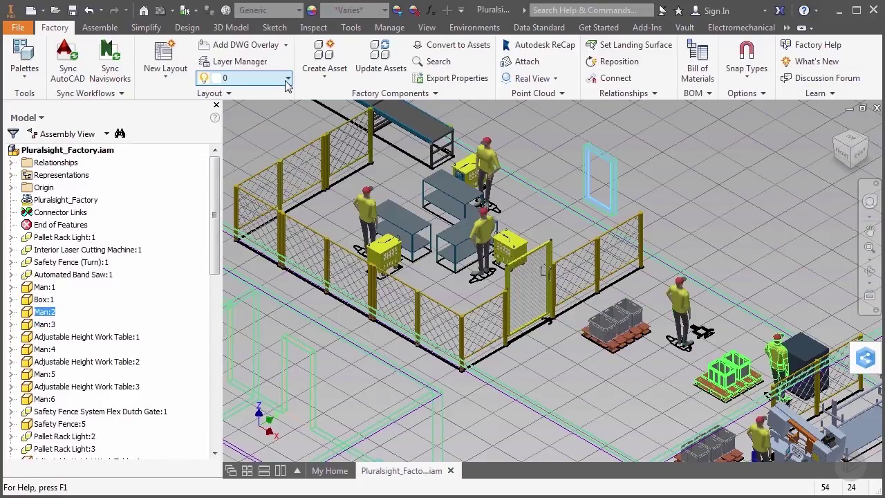
pyautogui.click(286, 78)
pyautogui.click(259, 122)
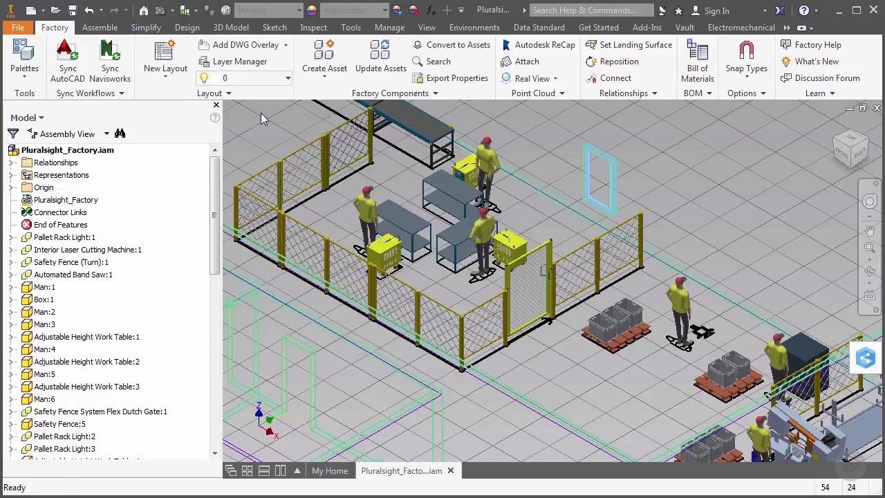
# Step: Toggle the Debur Station, Mitering Station and Welding Area layers off and back on
pyautogui.click(286, 78)
pyautogui.click(206, 109)
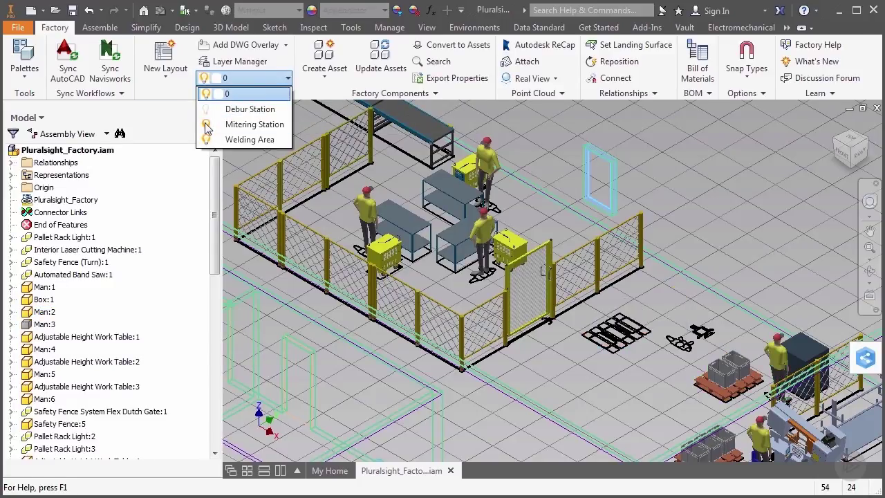
pyautogui.click(206, 124)
pyautogui.click(205, 140)
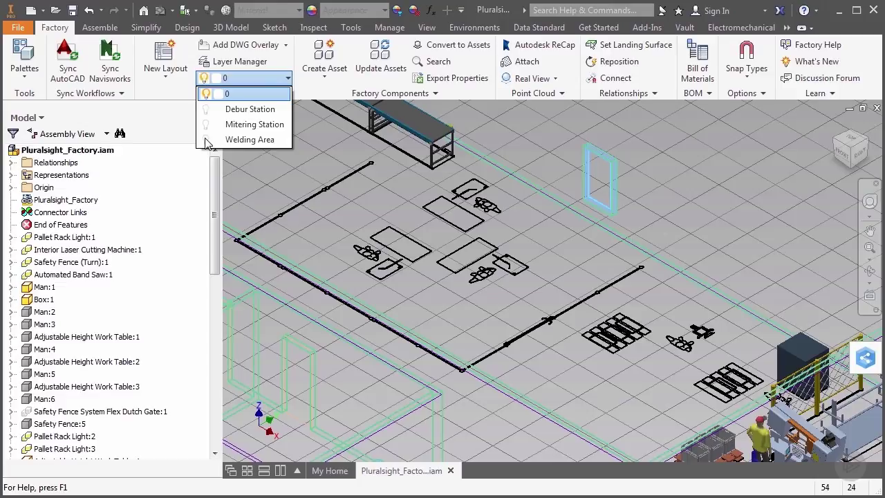
pyautogui.click(205, 140)
pyautogui.click(205, 124)
pyautogui.click(205, 109)
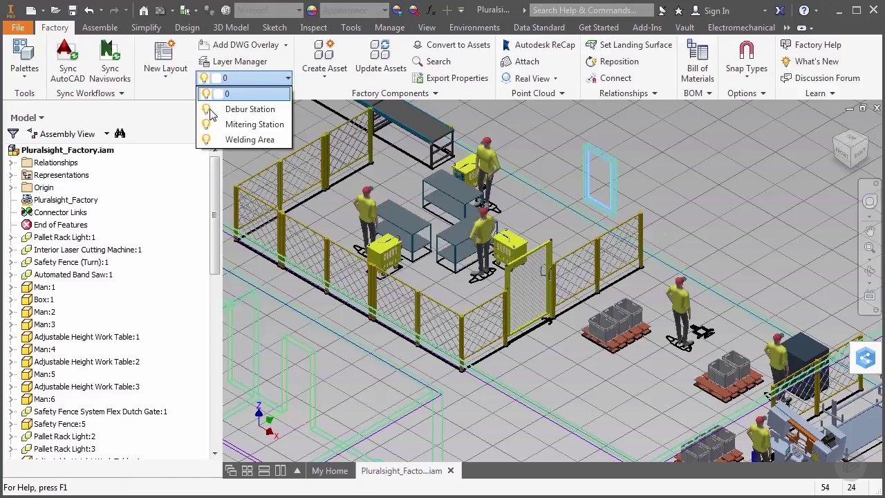
pyautogui.click(300, 115)
# Step: Colour Debur Station blue, Mitering Station red and Welding Area cyan in Layer Manager
pyautogui.click(239, 61)
pyautogui.click(195, 101)
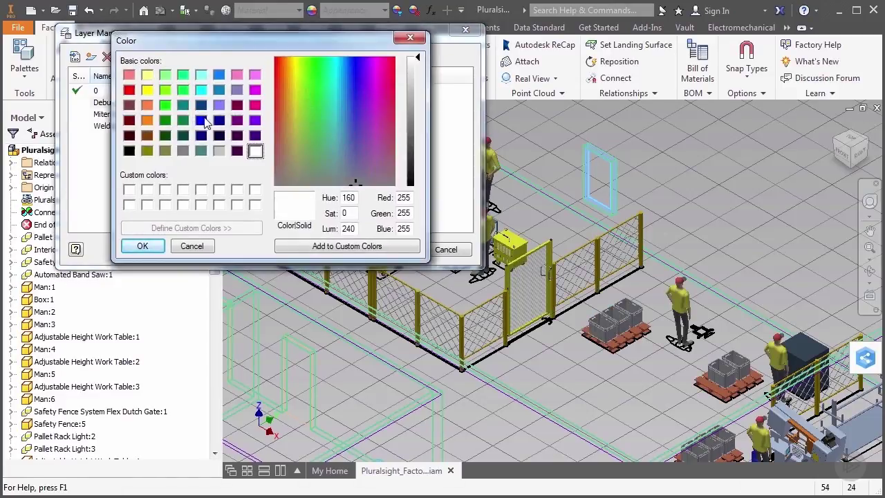
pyautogui.click(143, 246)
pyautogui.click(195, 114)
pyautogui.click(130, 90)
pyautogui.click(143, 246)
pyautogui.click(196, 125)
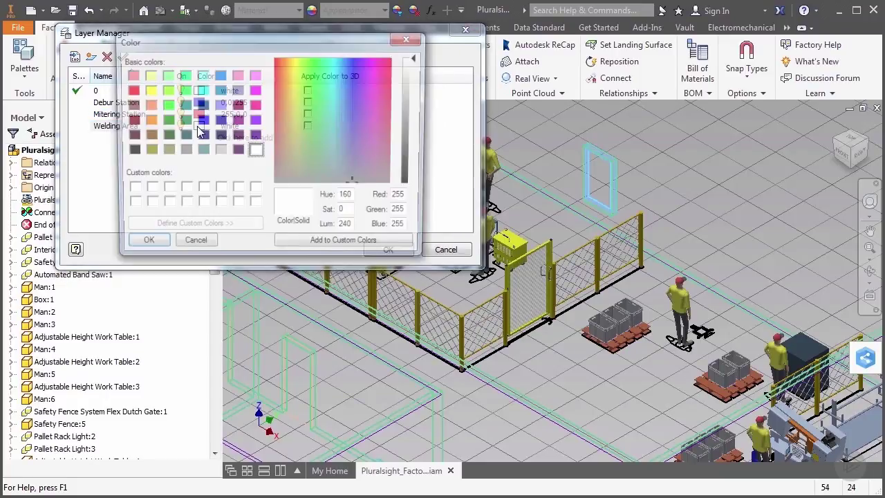
pyautogui.click(200, 74)
pyautogui.click(143, 246)
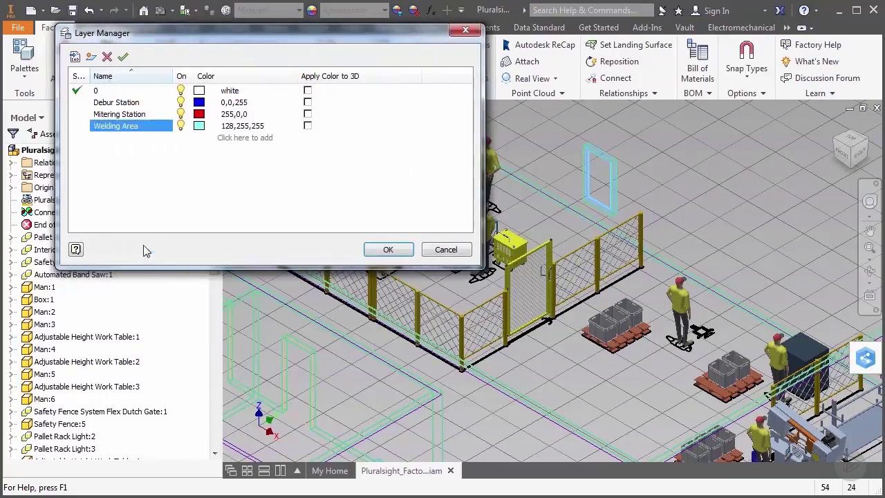
# Step: Enable Apply Color to 3D for the three layers, then reopen Layer Manager and disable it
pyautogui.click(307, 103)
pyautogui.click(307, 113)
pyautogui.click(307, 125)
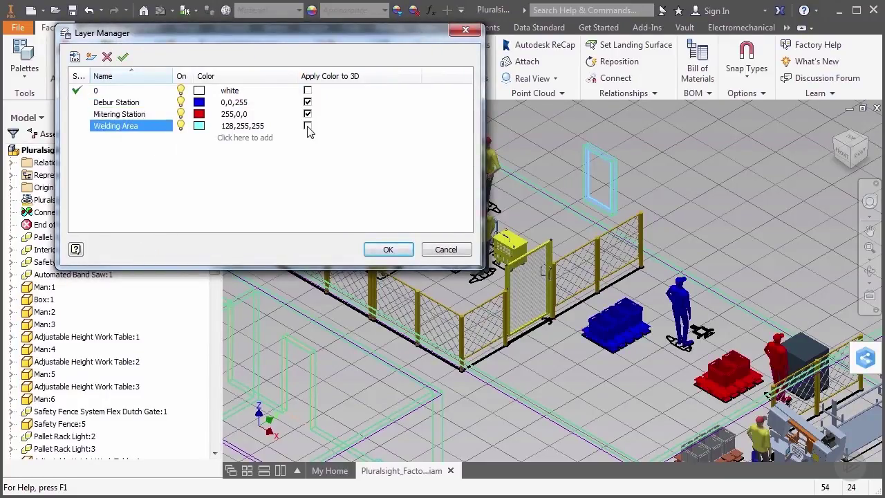
pyautogui.click(387, 252)
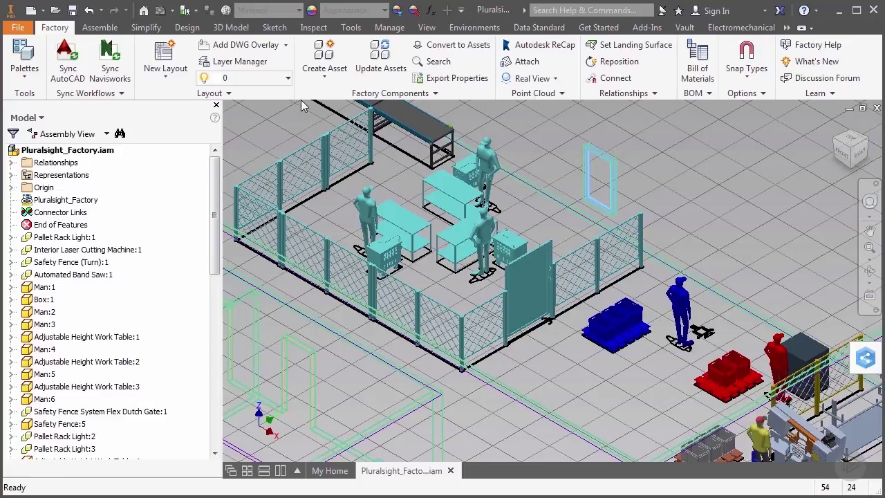
pyautogui.click(246, 61)
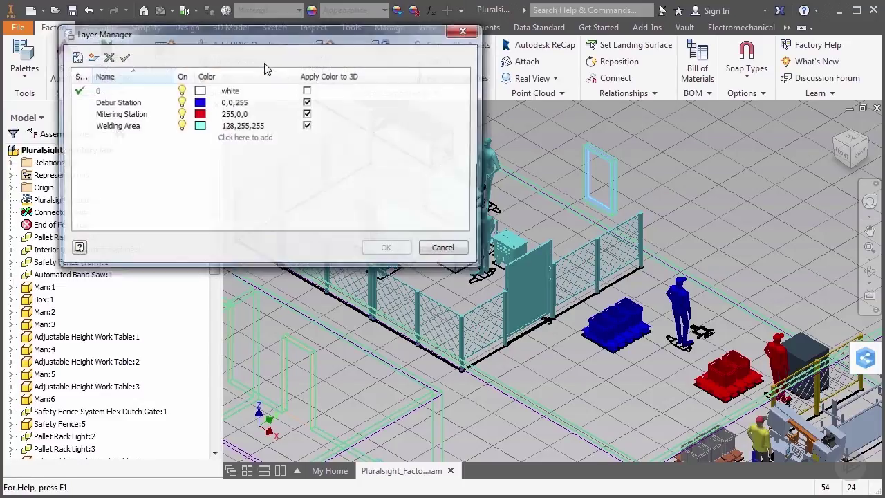
pyautogui.click(308, 103)
pyautogui.click(307, 114)
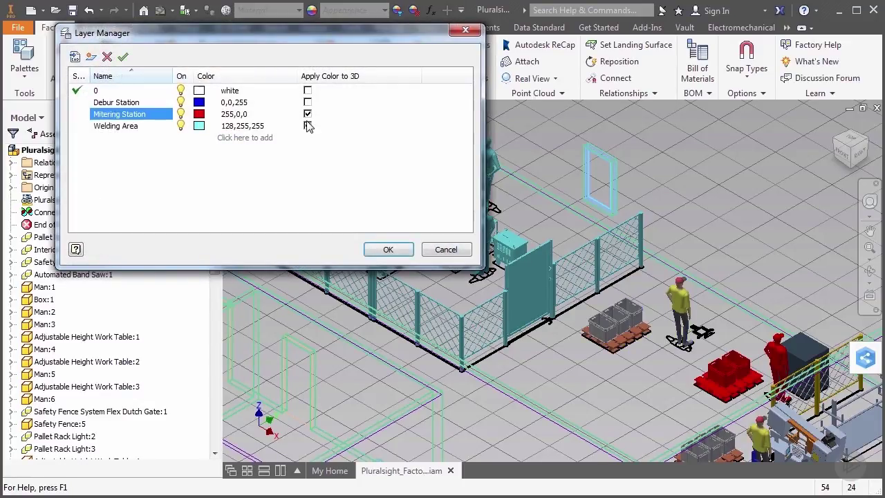
pyautogui.click(307, 125)
# Step: Confirm the layer changes and switch to a zoomed-in top view of the layout
pyautogui.click(388, 248)
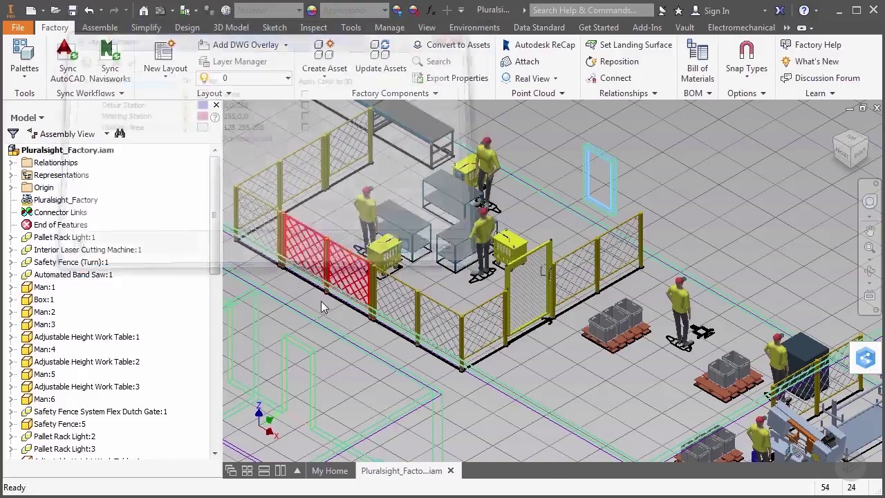
pyautogui.click(852, 144)
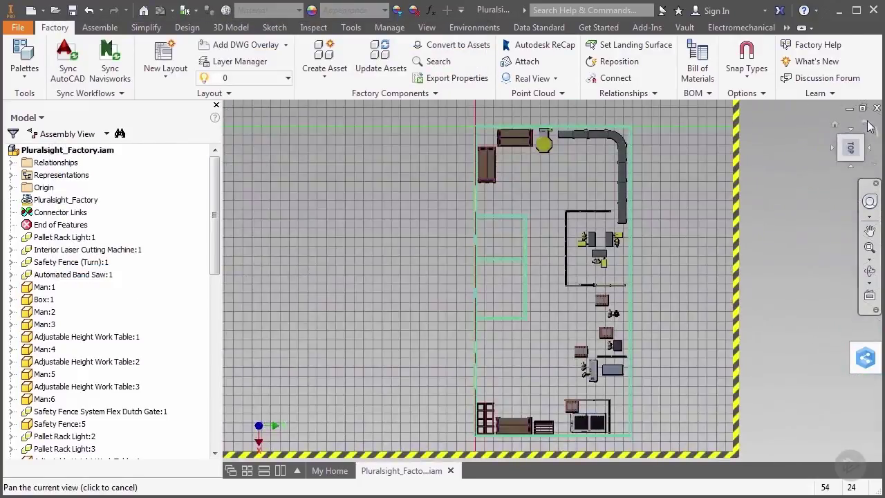
pyautogui.scroll(5, 450, 287)
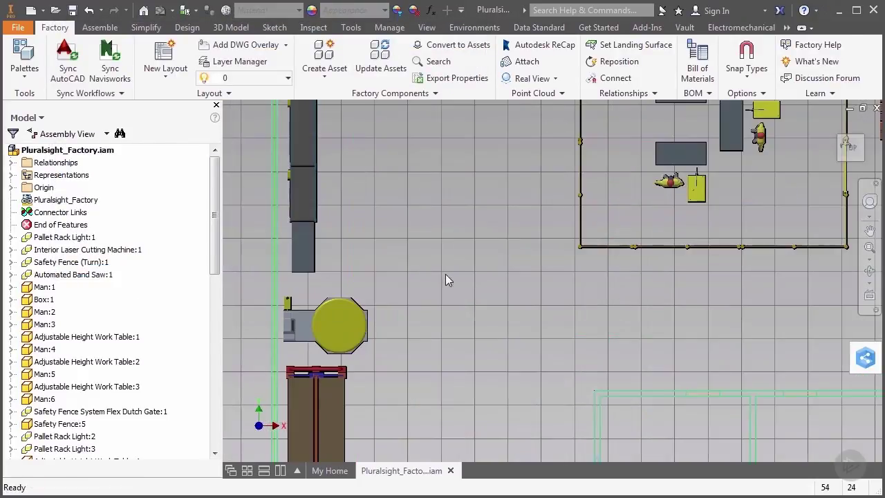
# Step: Replace the model tree with the Factory asset browser from Palettes
pyautogui.click(216, 105)
pyautogui.click(28, 73)
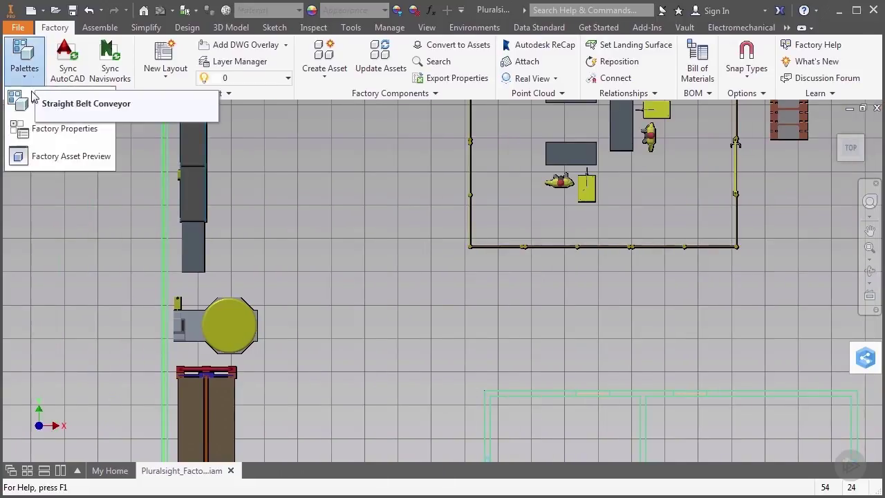
pyautogui.click(32, 102)
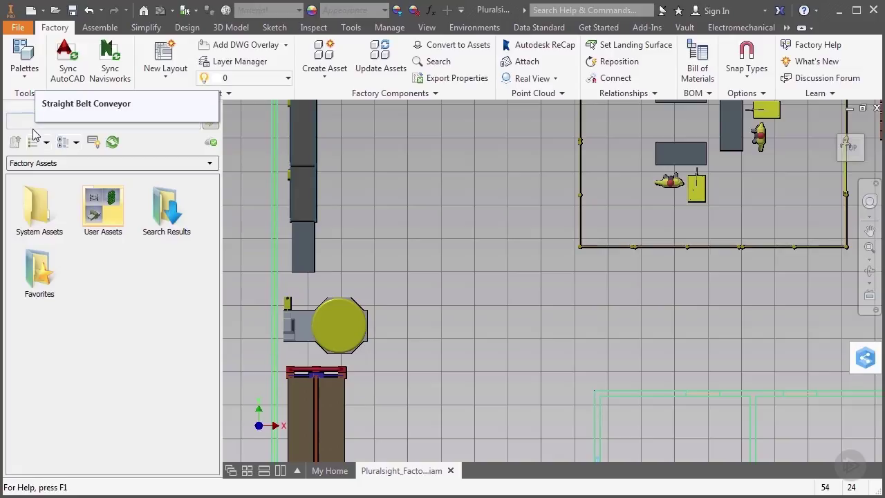
# Step: Search the asset library for 'forklift'
pyautogui.click(27, 118)
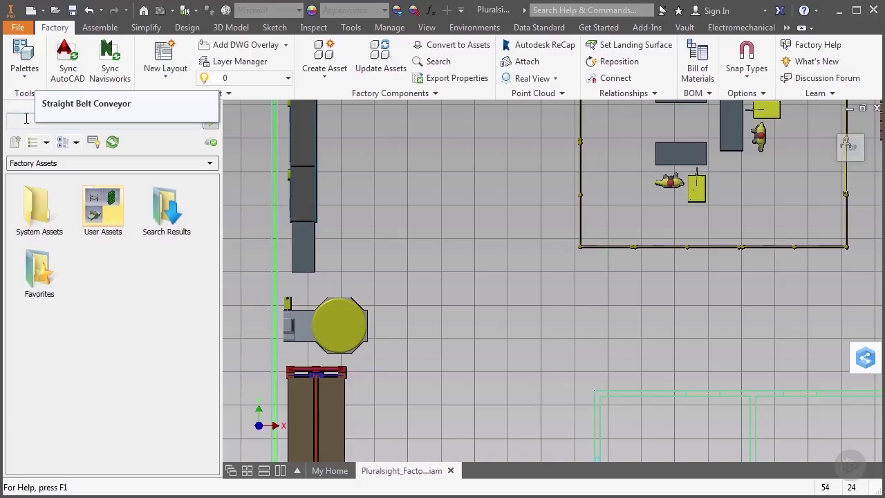
pyautogui.write('forklift')
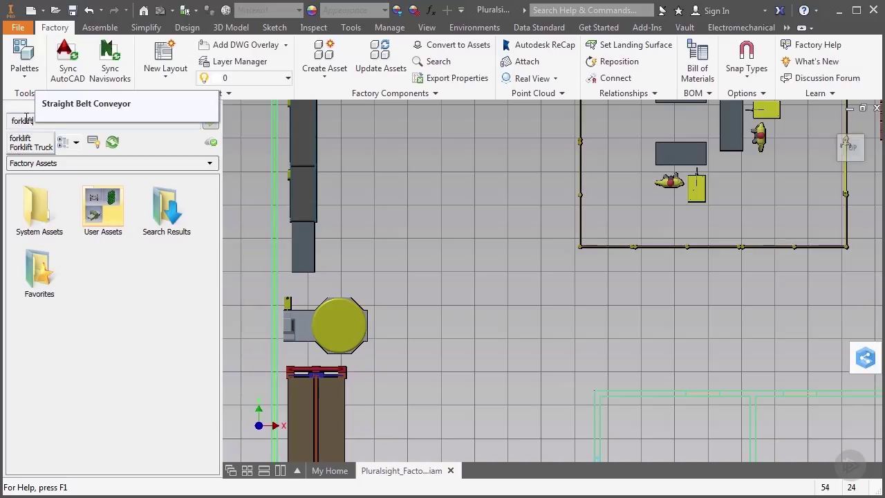
pyautogui.press('Return')
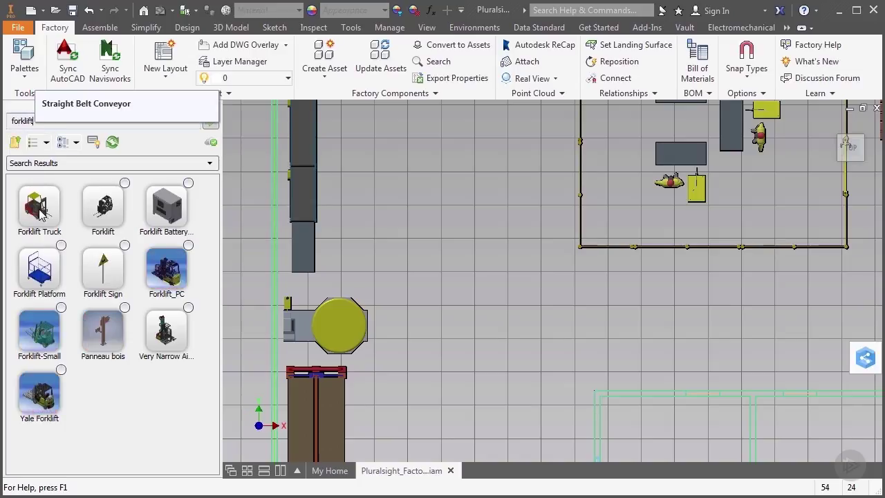
# Step: Place a Forklift Truck right of the octagonal machine, rotated a quarter turn to lie horizontal
pyautogui.moveTo(39, 218); pyautogui.dragTo(489, 288)
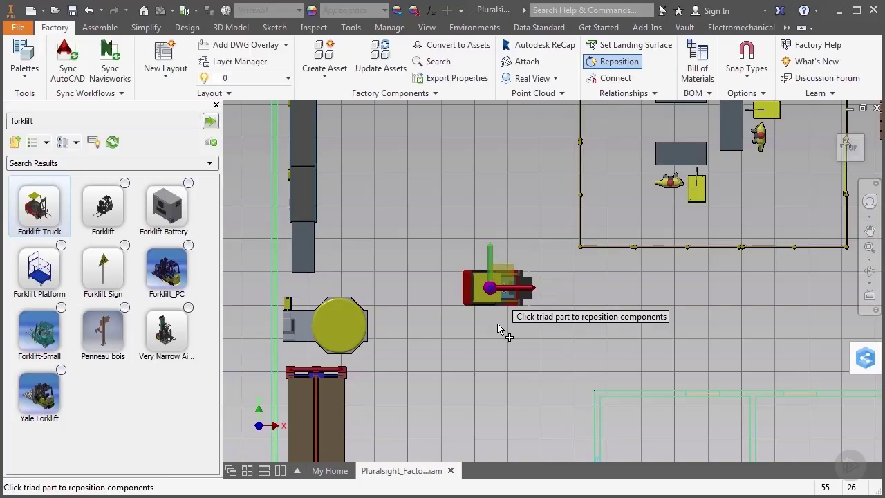
pyautogui.click(489, 289)
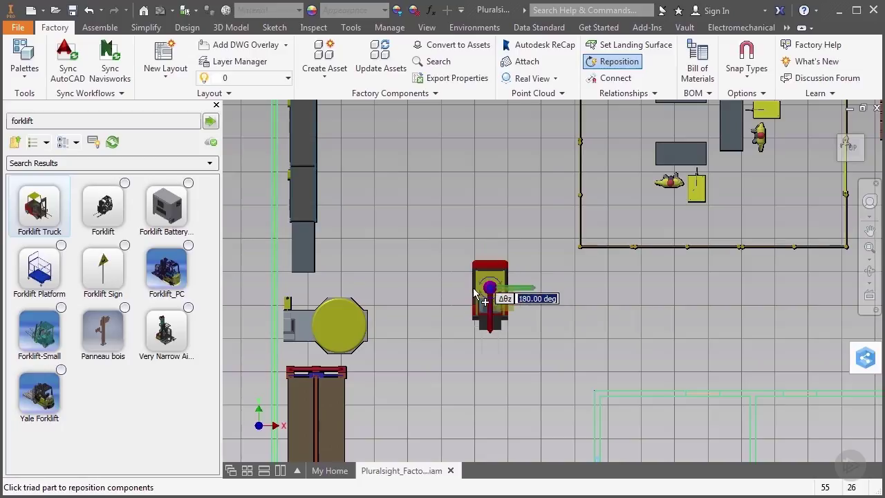
pyautogui.press('Return')
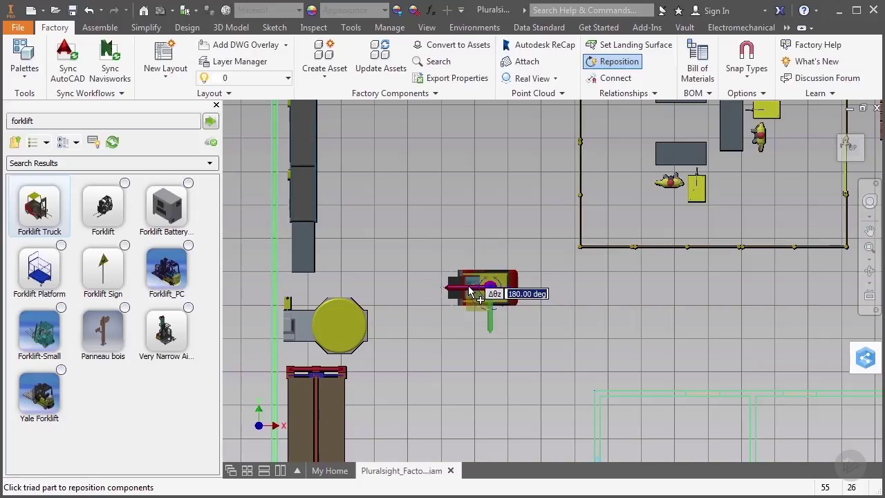
pyautogui.rightClick(450, 342)
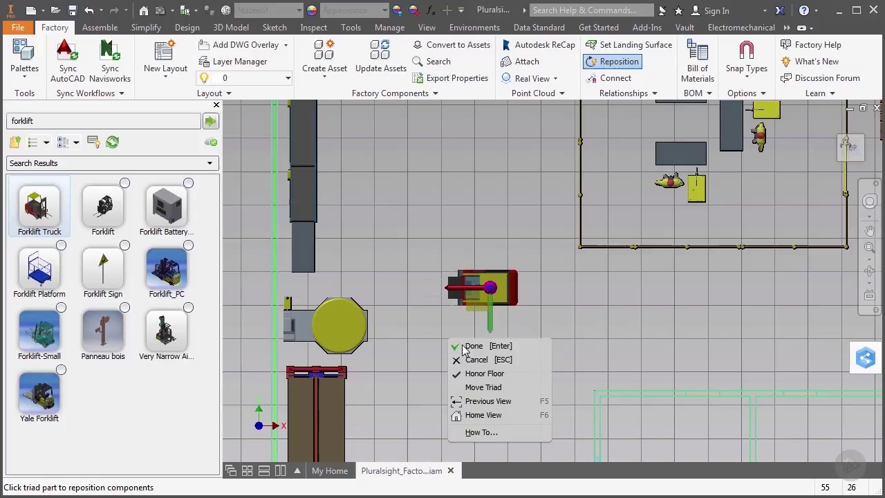
pyautogui.click(463, 349)
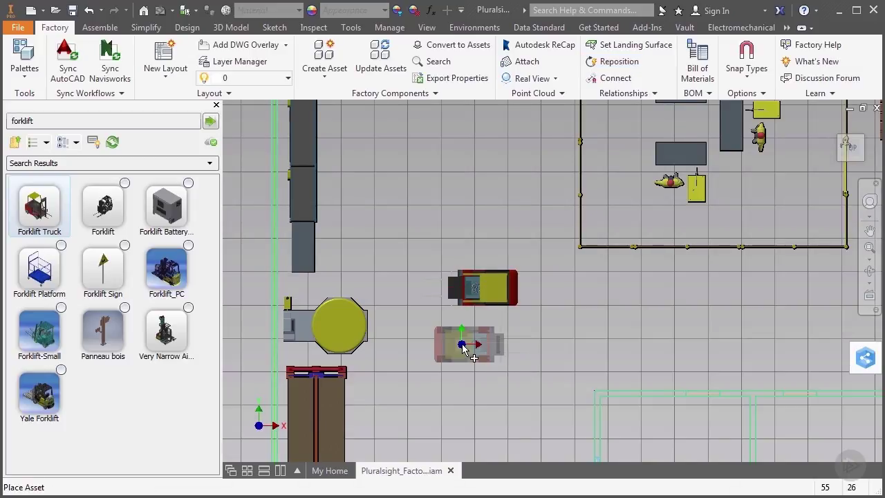
pyautogui.rightClick(464, 349)
pyautogui.click(470, 349)
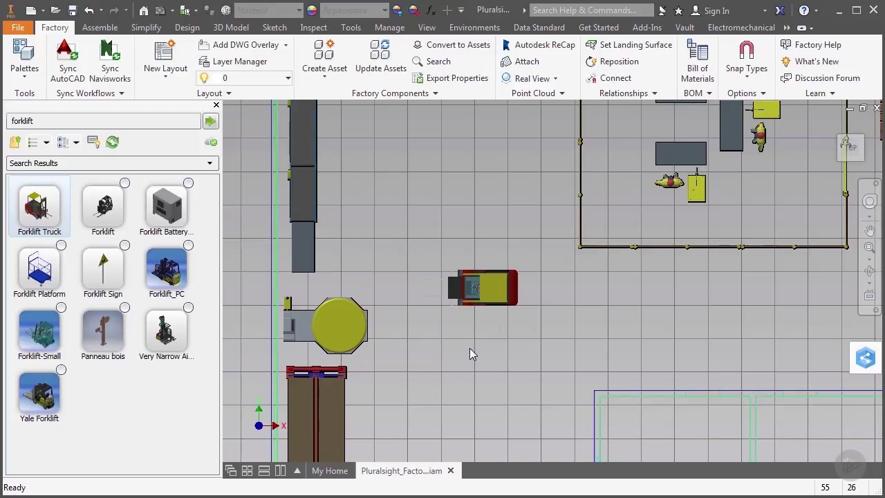
pyautogui.scroll(-2, 469, 349)
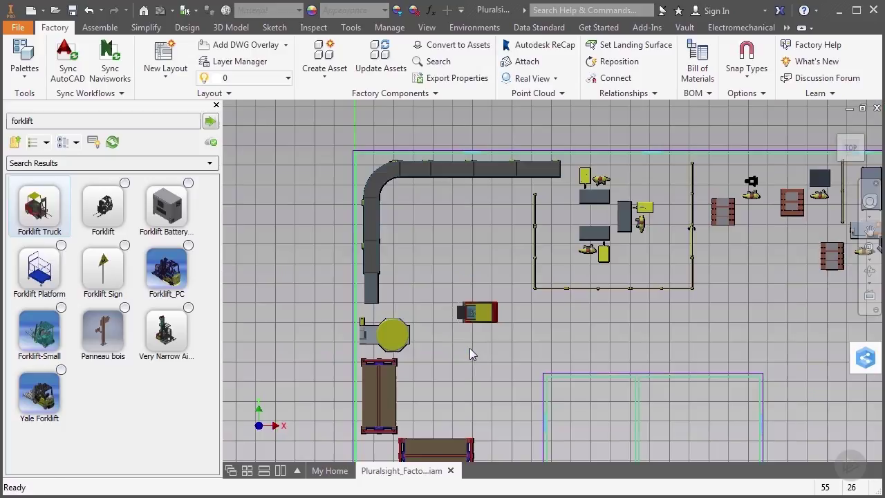
# Step: Search the asset library for 'pallet truck'
pyautogui.moveTo(678, 325); pyautogui.dragTo(413, 235, button='middle')
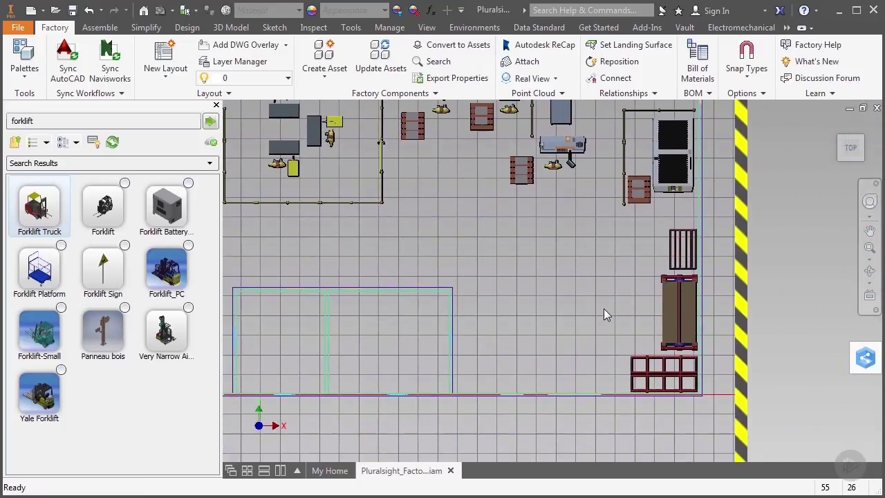
pyautogui.scroll(5, 605, 312)
pyautogui.moveTo(48, 119); pyautogui.dragTo(6, 131)
pyautogui.write('p')
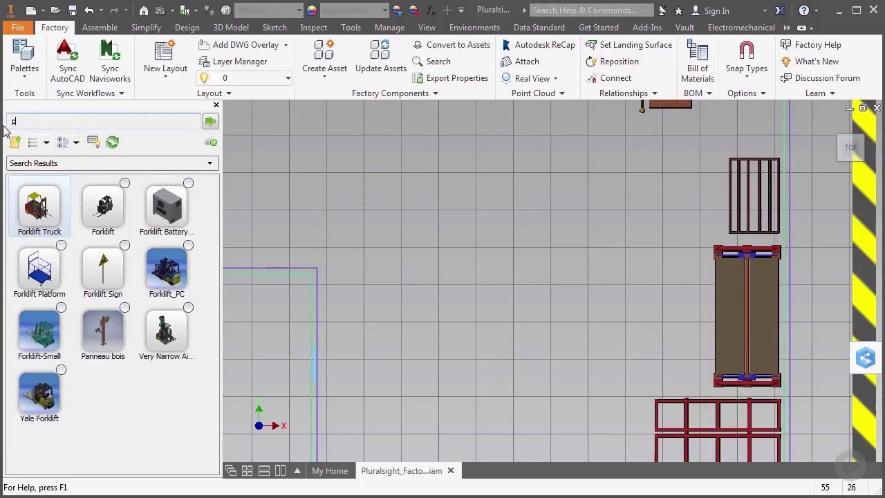
pyautogui.write('allet truck')
pyautogui.press('Return')
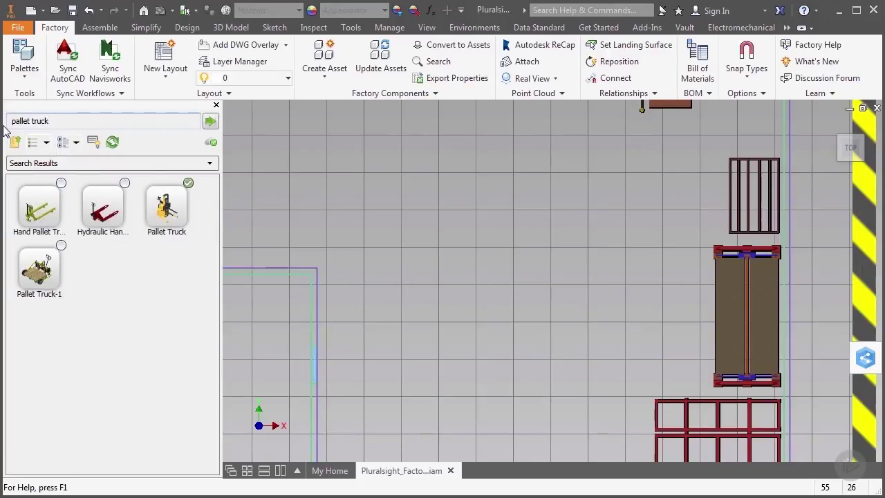
# Step: Place a Pallet Truck on the floor left of the long pallet rack
pyautogui.click(166, 208)
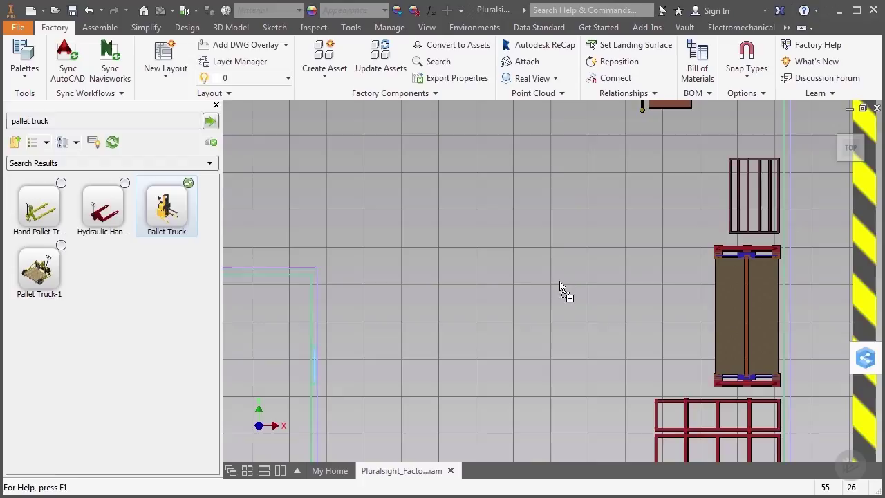
pyautogui.click(633, 339)
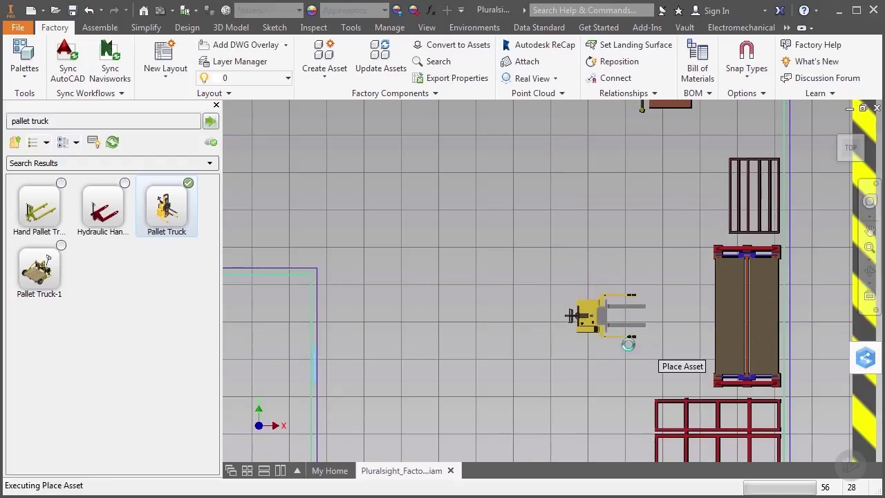
pyautogui.rightClick(545, 365)
pyautogui.click(561, 367)
pyautogui.rightClick(561, 366)
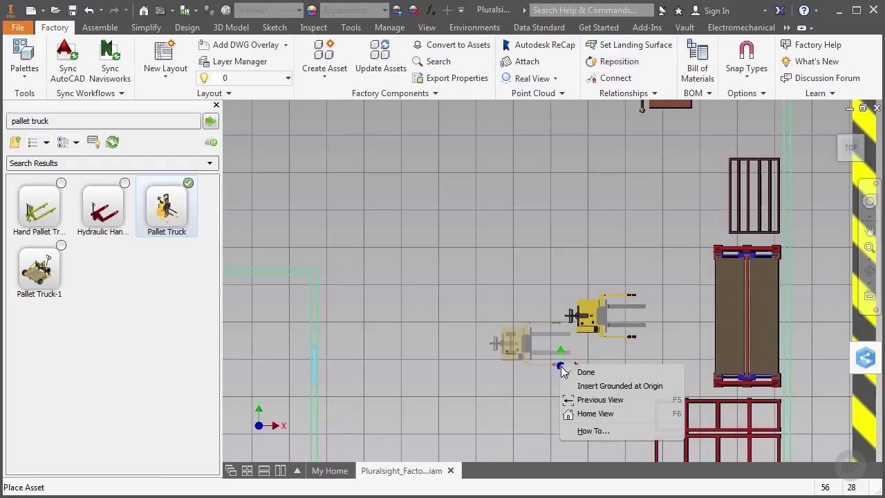
pyautogui.click(582, 369)
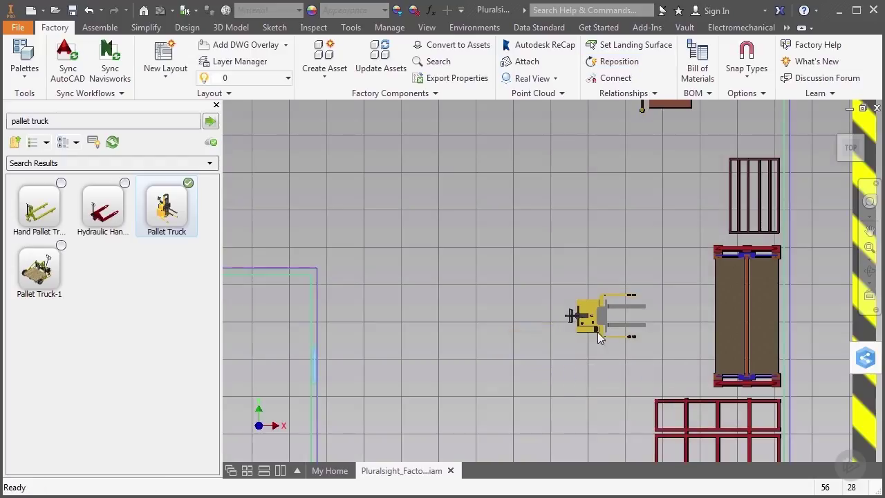
pyautogui.click(733, 95)
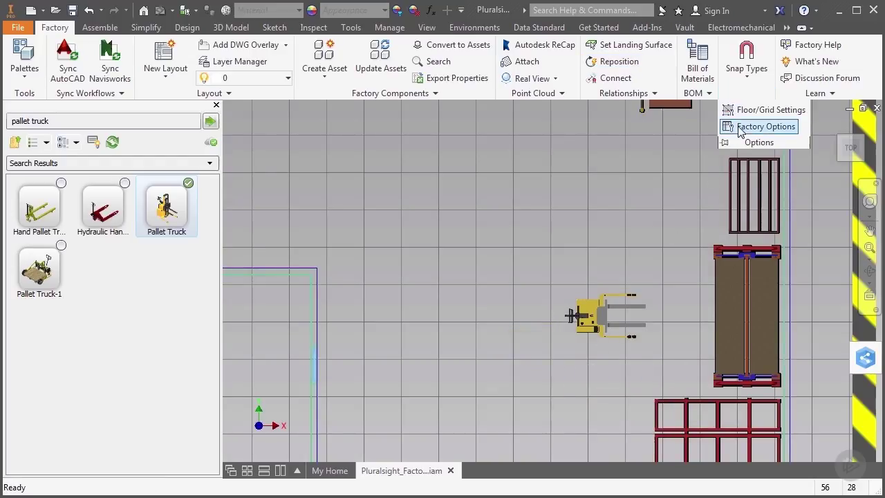
pyautogui.click(740, 130)
pyautogui.click(459, 32)
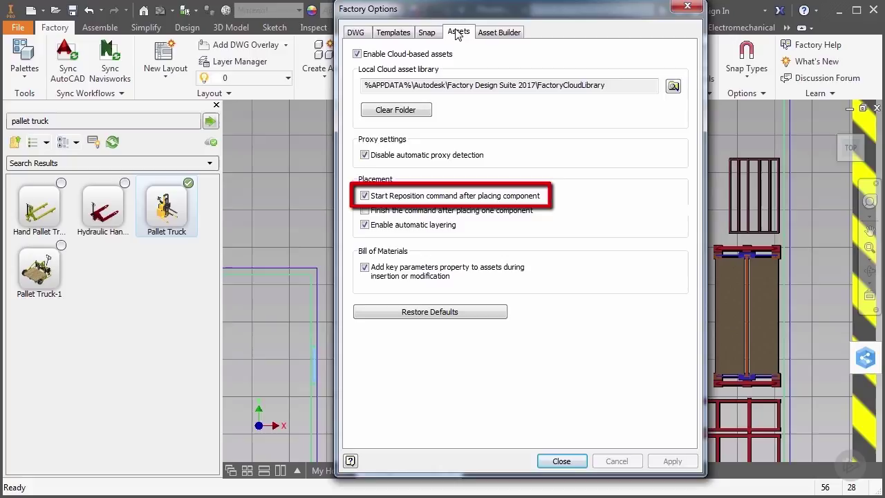
pyautogui.click(560, 461)
# Step: Search 'weigh', place a Weight Checker beside the fenced work area, then pan toward the office room
pyautogui.moveTo(536, 437); pyautogui.dragTo(587, 330, button='middle')
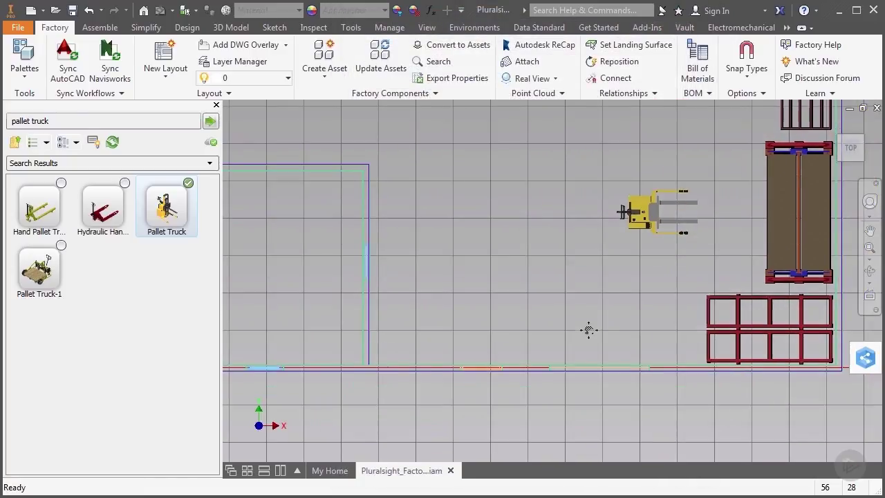
pyautogui.moveTo(69, 121); pyautogui.dragTo(9, 122)
pyautogui.write('weigh')
pyautogui.press('Return')
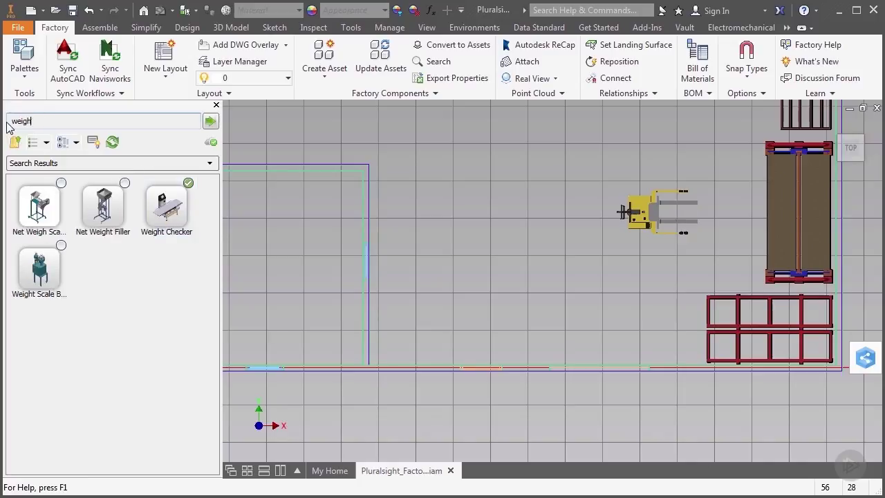
pyautogui.moveTo(164, 217); pyautogui.dragTo(434, 334)
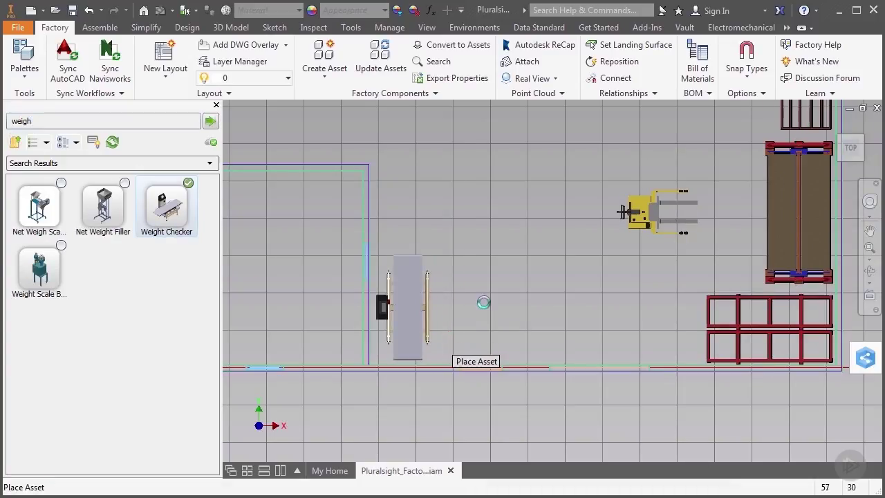
pyautogui.click(491, 305)
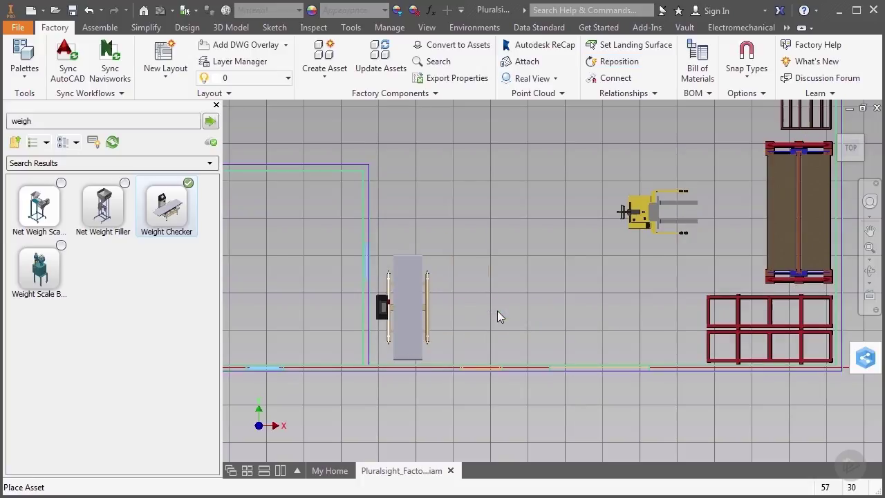
pyautogui.moveTo(349, 298); pyautogui.dragTo(668, 311, button='middle')
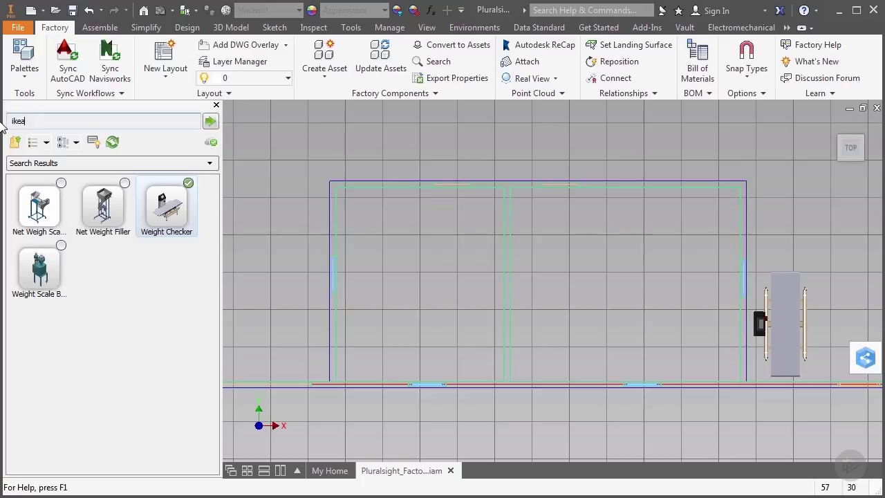
# Step: Search 'ikea' and place the IKEA bookshelf, rotated 90°, against the office's lower wall
pyautogui.write('ikea')
pyautogui.press('Return')
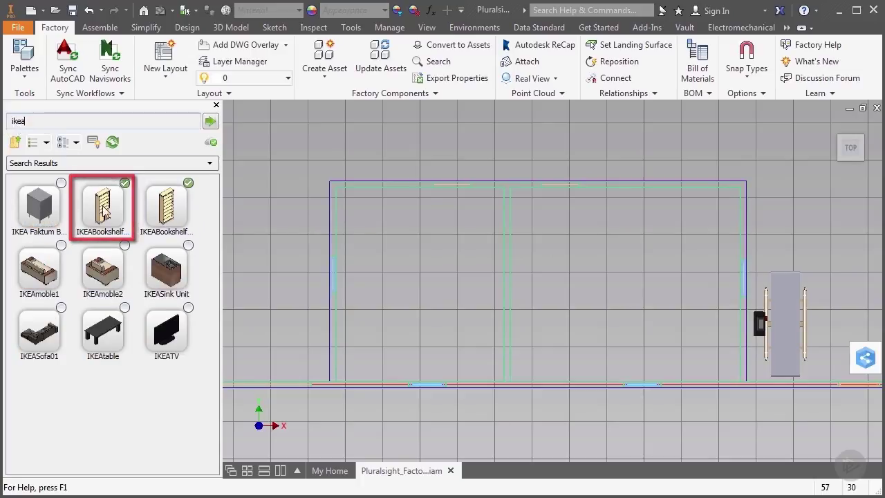
pyautogui.moveTo(102, 207)
pyautogui.mouseDown()
pyautogui.moveTo(453, 322)
pyautogui.moveTo(451, 330)
pyautogui.mouseUp()
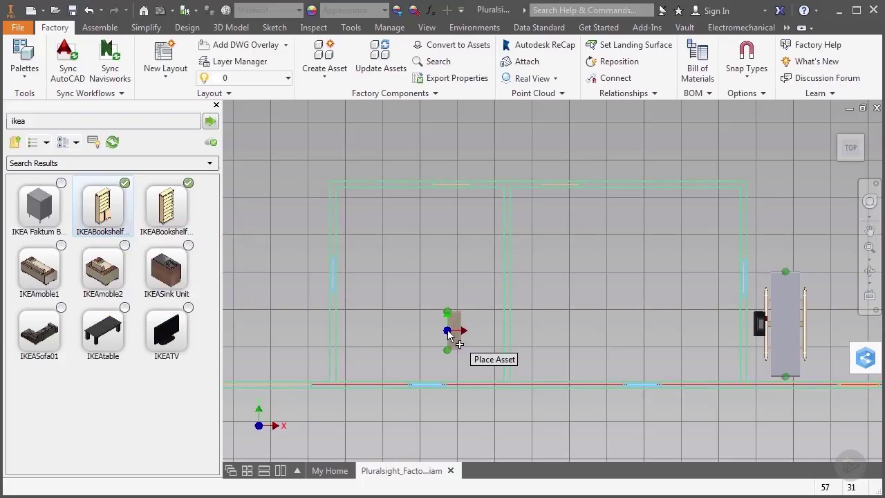
pyautogui.click(447, 331)
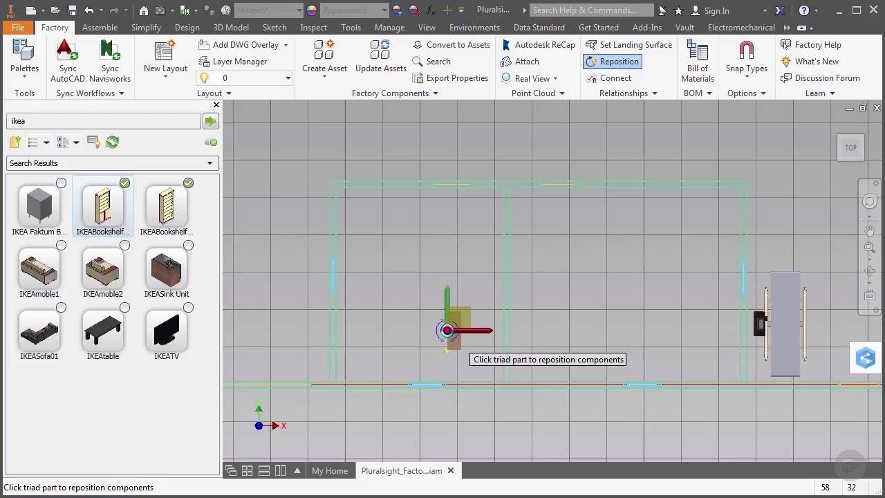
pyautogui.moveTo(447, 330); pyautogui.dragTo(461, 364)
pyautogui.rightClick(409, 301)
pyautogui.click(419, 310)
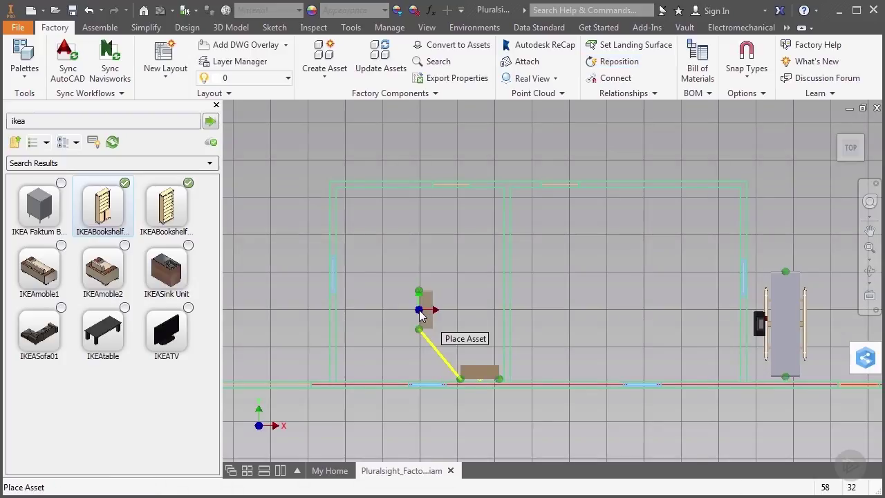
pyautogui.rightClick(418, 309)
pyautogui.click(436, 313)
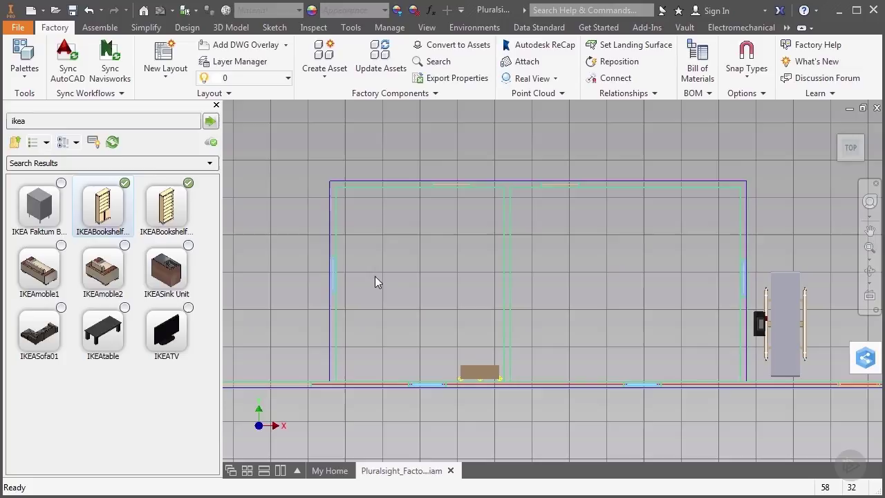
pyautogui.moveTo(32, 123); pyautogui.dragTo(4, 123)
# Step: Search 'file cabinet' and place a File Cabinet inside the office
pyautogui.write('file cabinet')
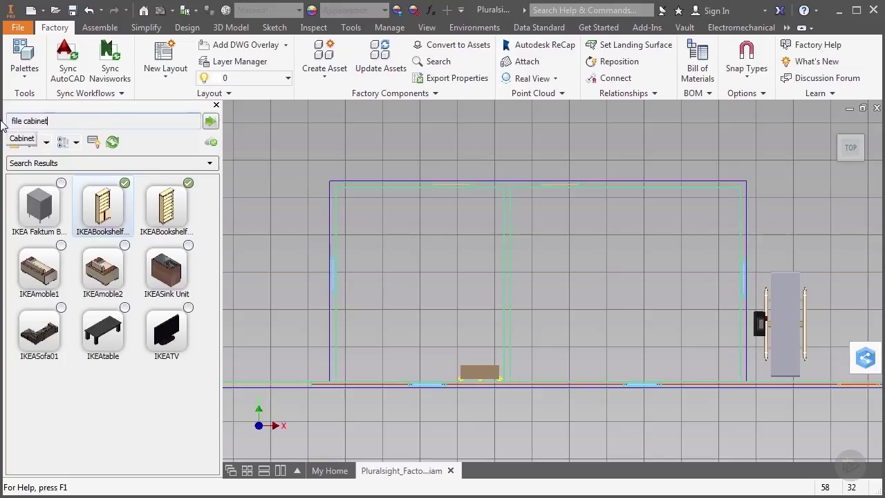
pyautogui.press('Return')
pyautogui.click(43, 209)
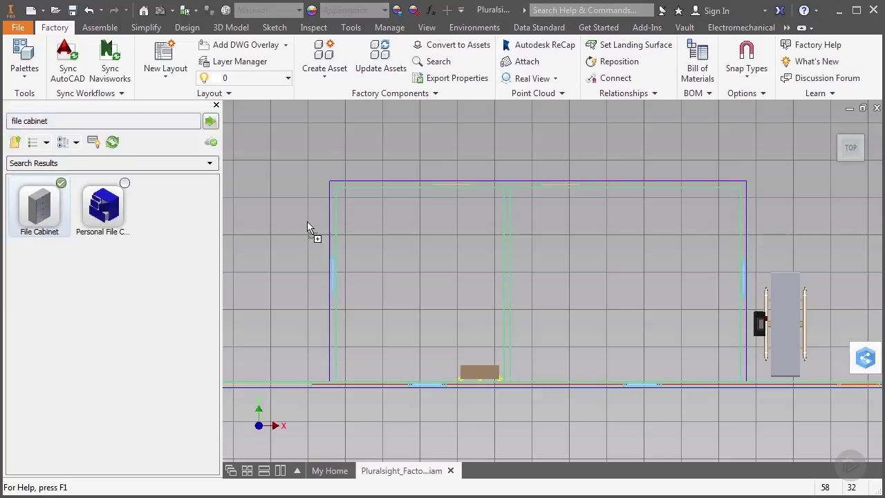
pyautogui.click(454, 241)
pyautogui.keyDown('shift'); pyautogui.moveTo(452, 238); pyautogui.dragTo(498, 212, button='middle'); pyautogui.keyUp('shift')
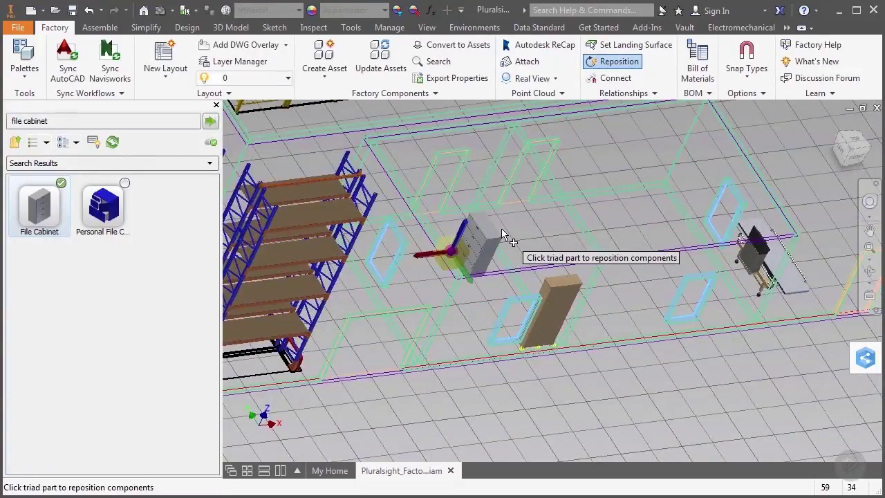
pyautogui.rightClick(503, 234)
pyautogui.click(513, 232)
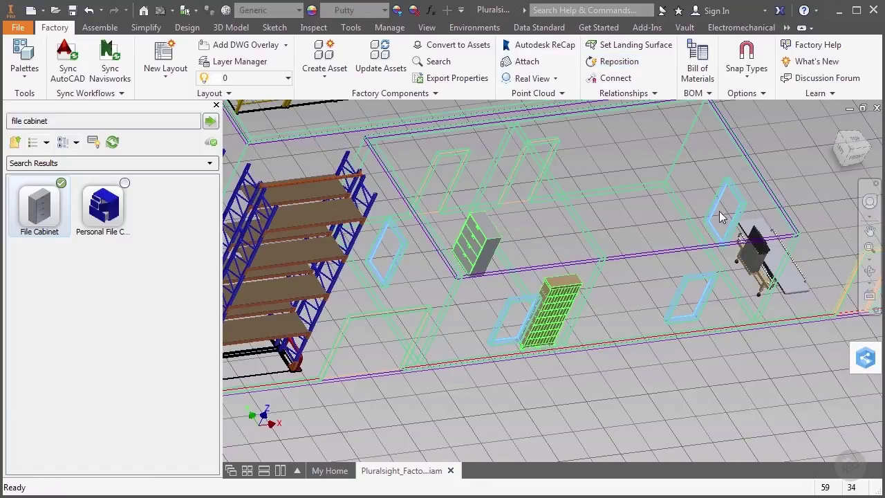
# Step: From the Top view, move the cabinet against the top wall and start placing the Shop Floor Display board
pyautogui.click(850, 143)
pyautogui.scroll(-2, 520, 269)
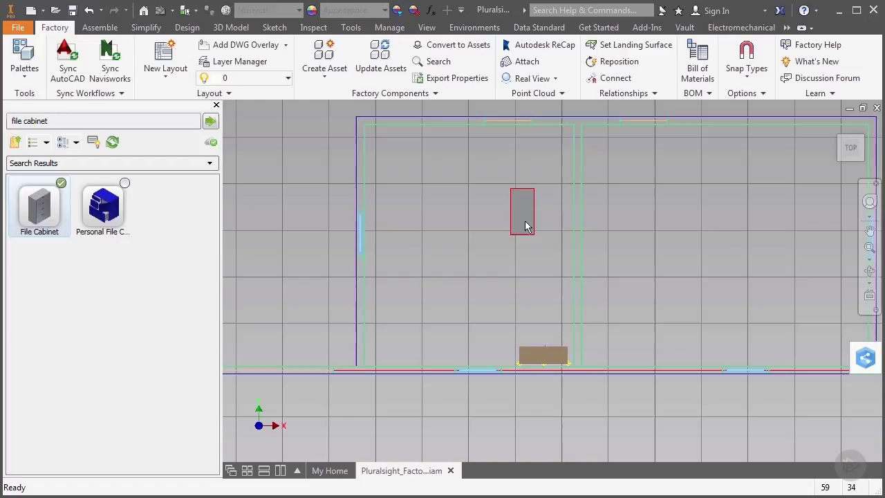
pyautogui.moveTo(525, 225); pyautogui.dragTo(546, 131)
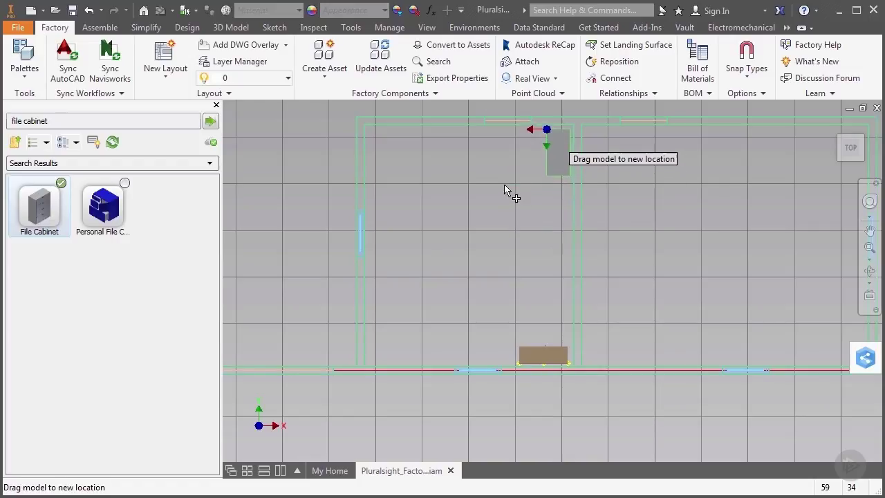
pyautogui.moveTo(63, 121); pyautogui.dragTo(10, 124)
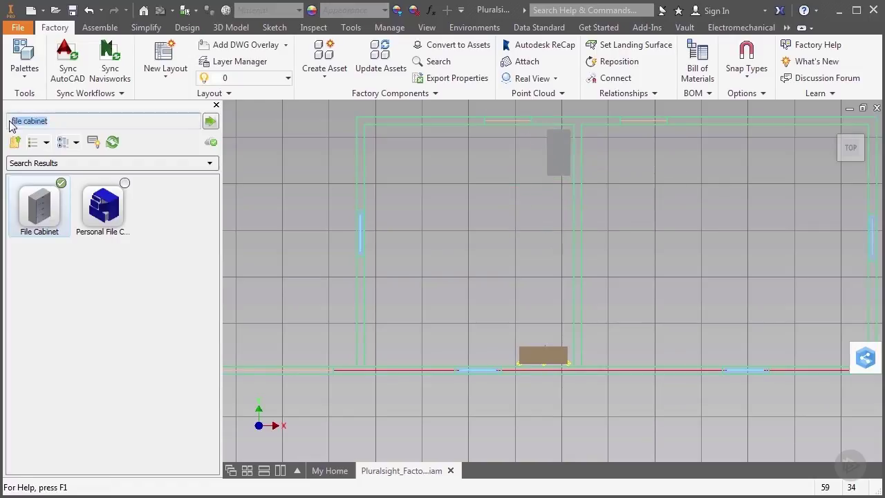
pyautogui.moveTo(110, 210); pyautogui.dragTo(443, 158)
# Step: Place the Shop Floor Display board horizontally in the office
pyautogui.click(435, 213)
pyautogui.rightClick(442, 183)
pyautogui.click(462, 193)
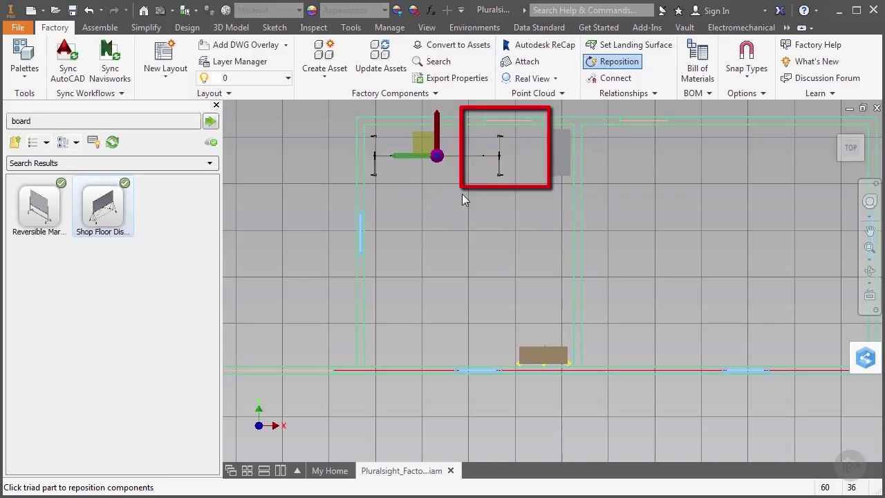
pyautogui.rightClick(463, 192)
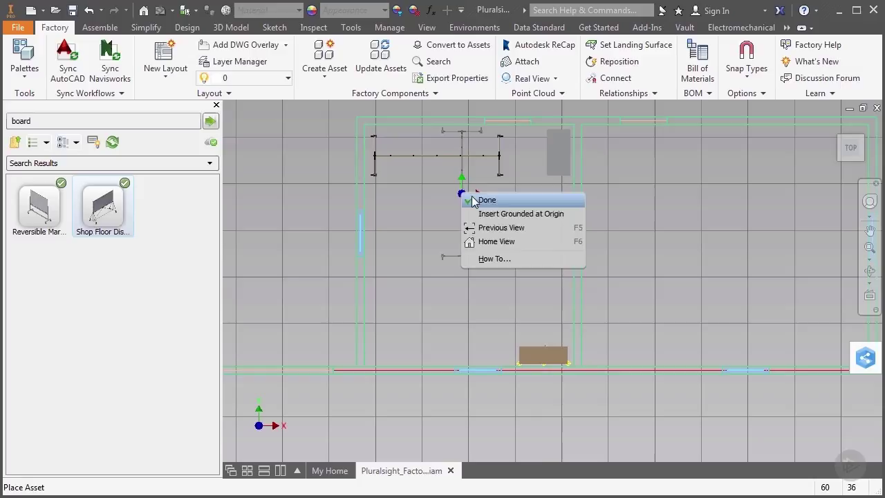
pyautogui.click(479, 198)
# Step: Change the display board's length from 96 to 72 in Factory Properties
pyautogui.keyDown('shift'); pyautogui.moveTo(482, 271); pyautogui.dragTo(477, 221, button='middle'); pyautogui.keyUp('shift')
pyautogui.scroll(3, 450, 262)
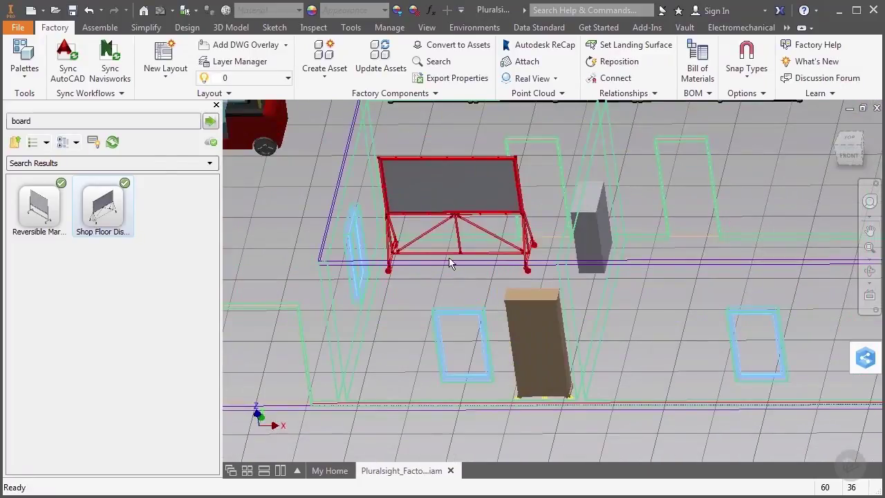
pyautogui.click(24, 66)
pyautogui.click(34, 133)
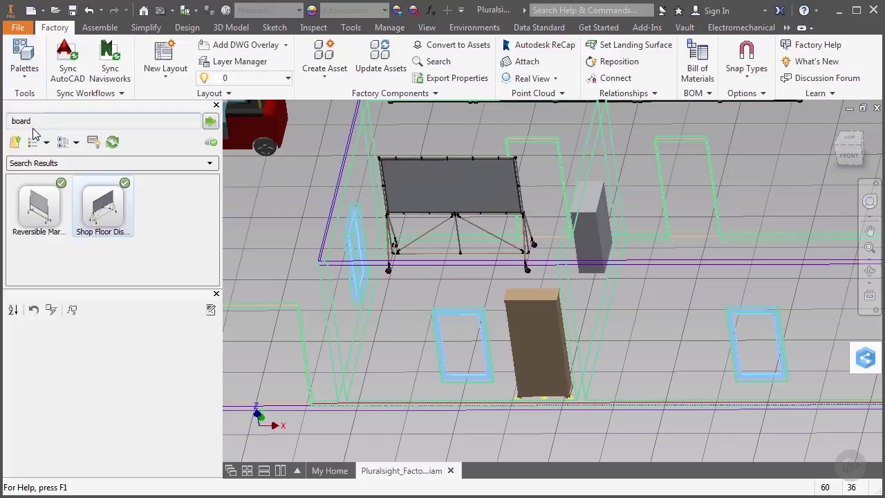
pyautogui.click(409, 174)
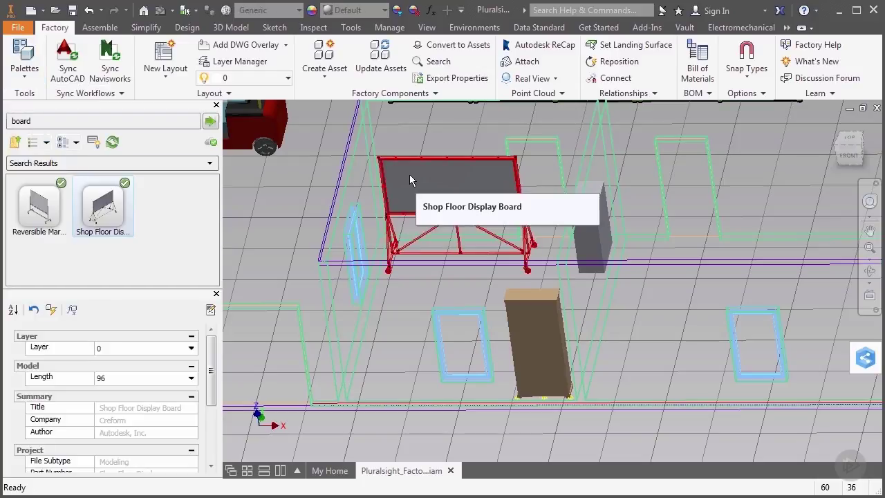
pyautogui.click(111, 382)
pyautogui.click(112, 380)
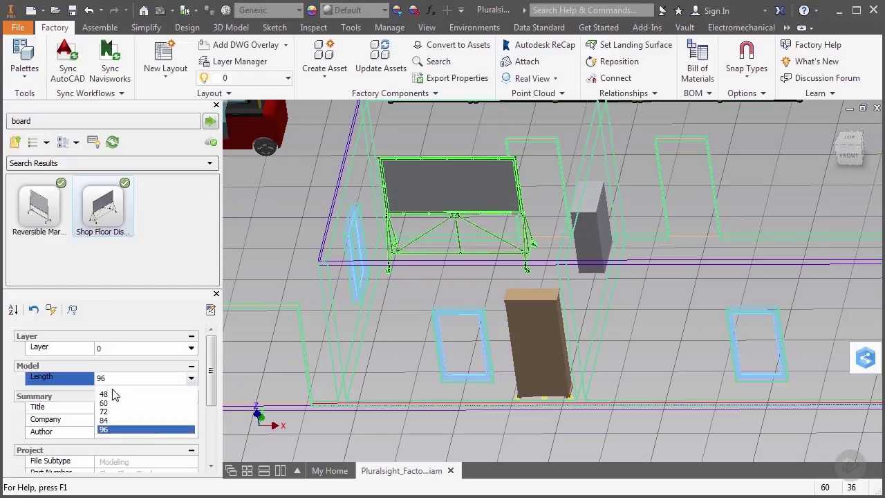
pyautogui.click(113, 412)
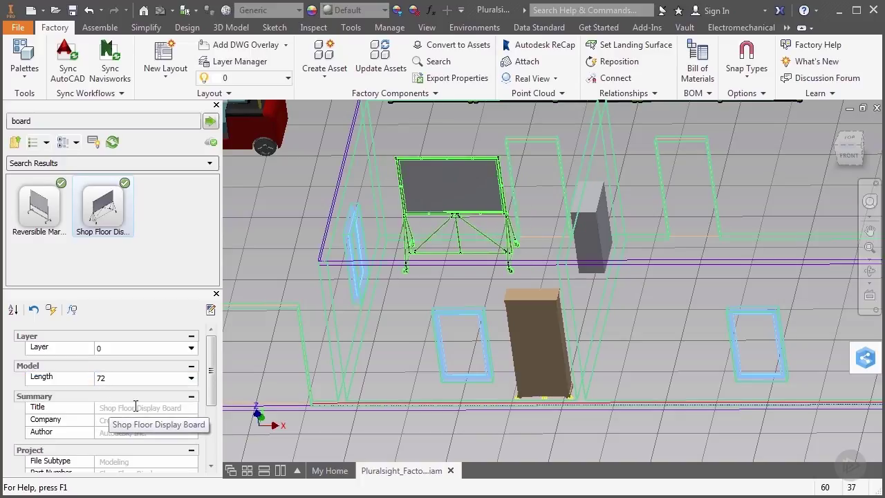
# Step: In Top view, nudge the display board left, then pan to the right-hand room
pyautogui.keyDown('ctrl'); pyautogui.click(528, 325); pyautogui.keyUp('ctrl')
pyautogui.click(847, 141)
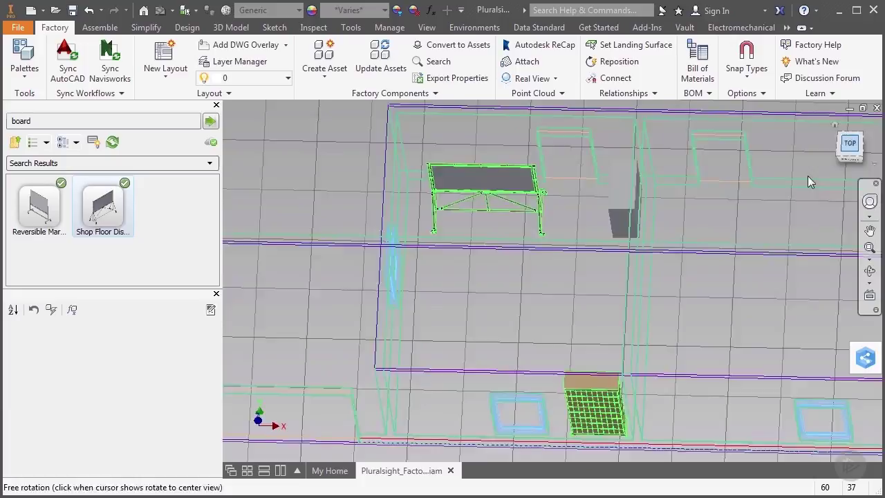
pyautogui.click(461, 173)
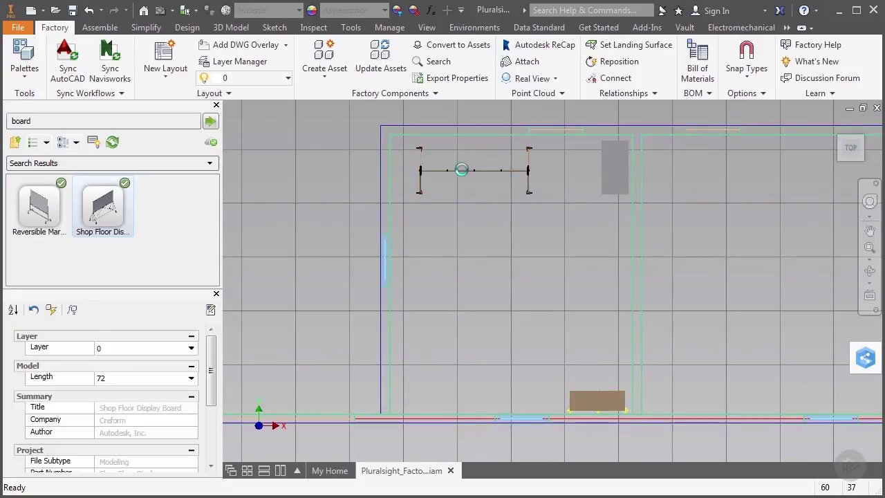
pyautogui.moveTo(455, 167); pyautogui.dragTo(454, 166)
pyautogui.click(464, 235)
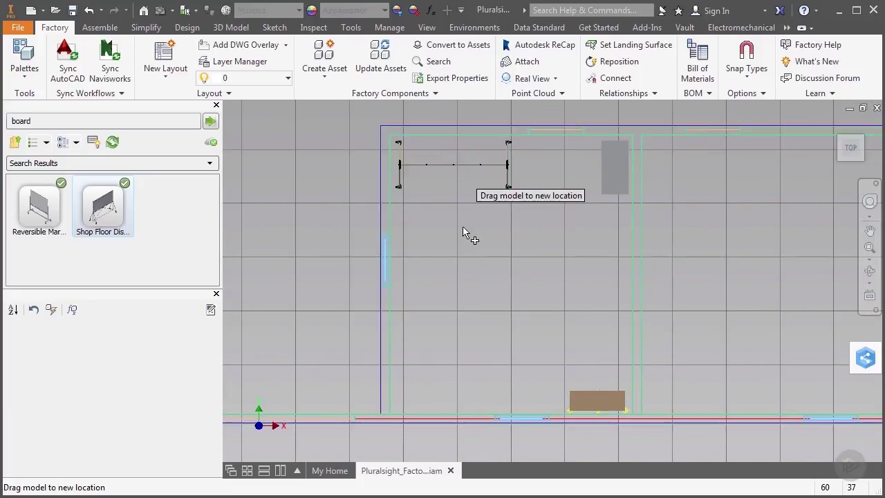
pyautogui.moveTo(713, 290); pyautogui.dragTo(450, 288, button='middle')
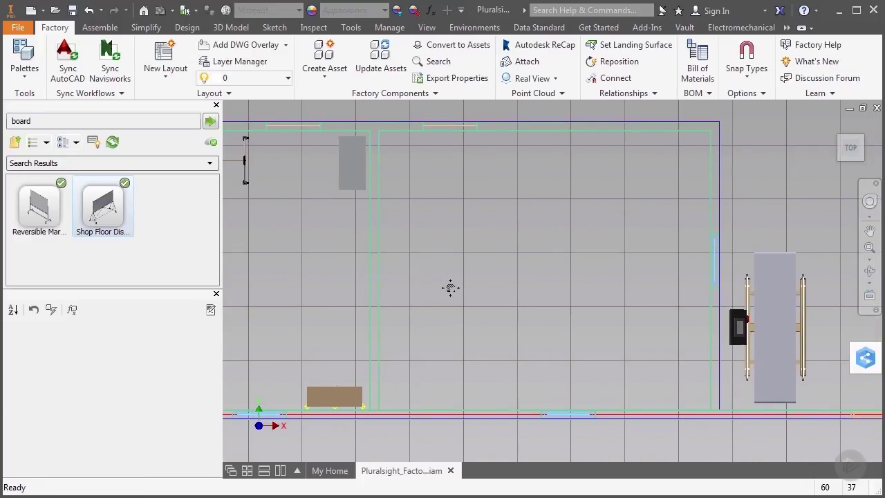
# Step: Search 'vision' and place the 2D vision machine in the room's top-right corner
pyautogui.doubleClick(69, 120)
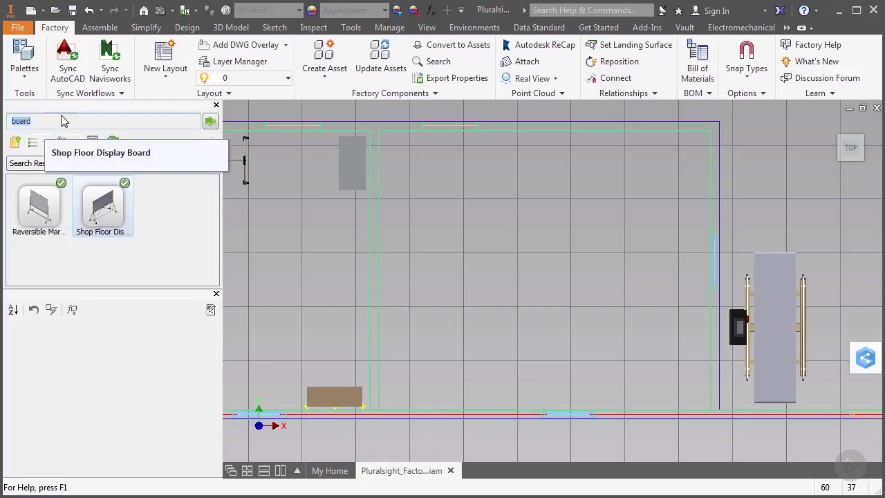
pyautogui.write('vision')
pyautogui.click(40, 208)
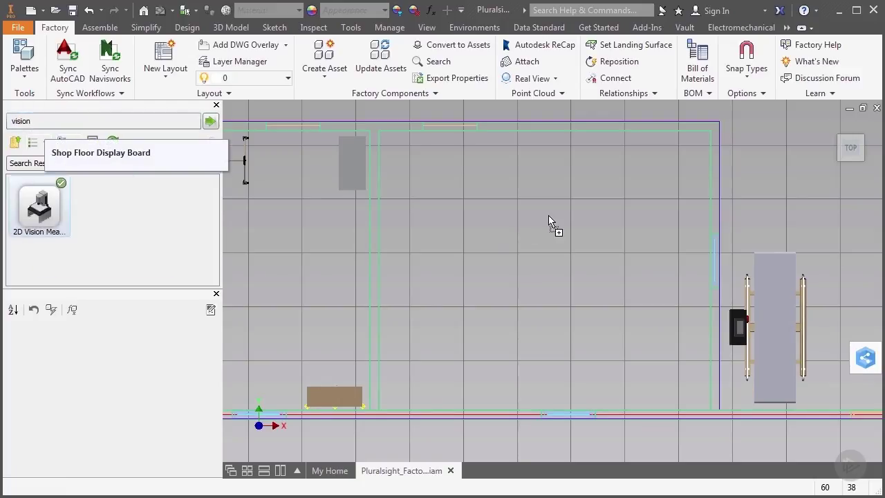
pyautogui.click(622, 203)
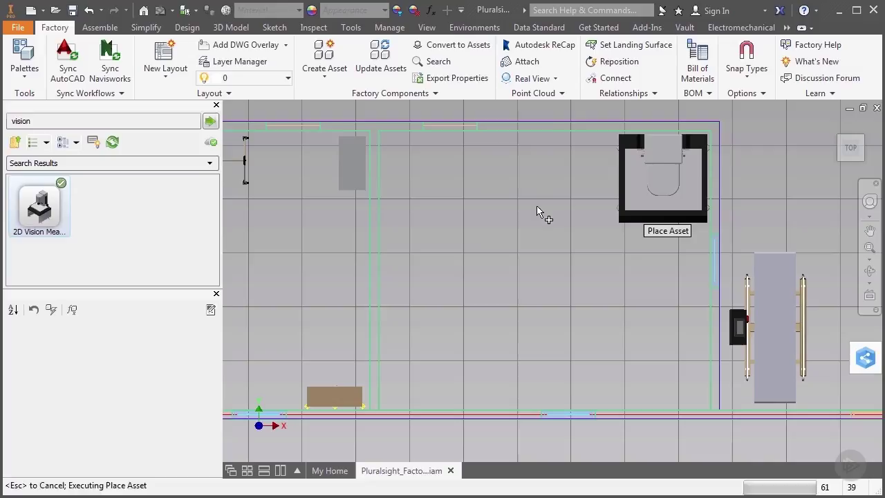
pyautogui.press('Escape')
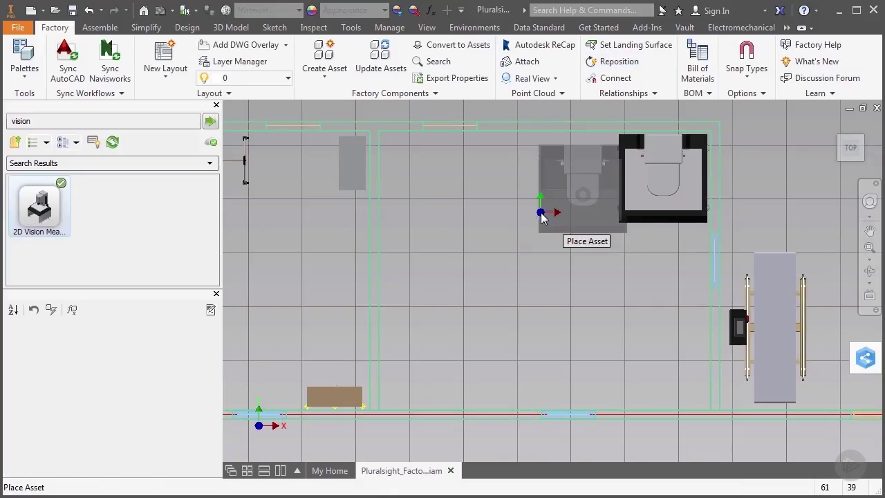
pyautogui.press('Escape')
# Step: Search 'coordinate' and place the coordinate machine, rotated 90°, in the room's lower-right corner
pyautogui.doubleClick(14, 122)
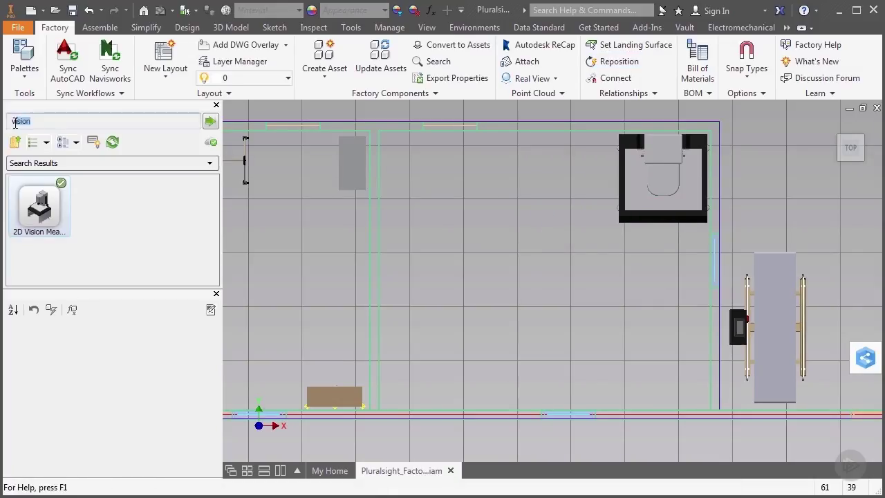
pyautogui.write('coordinate')
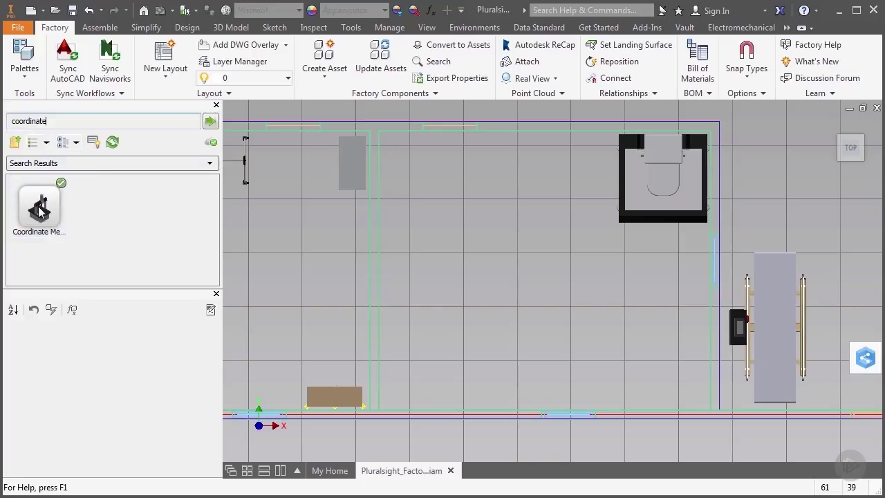
pyautogui.click(587, 316)
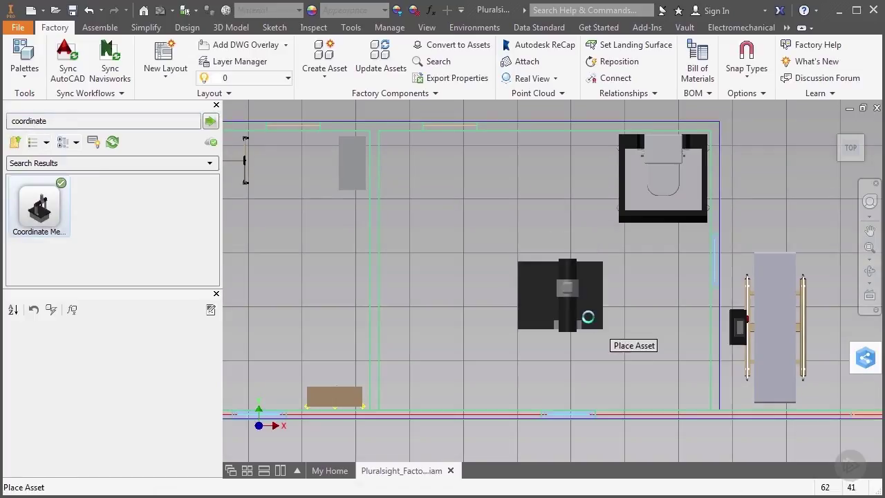
pyautogui.moveTo(588, 316); pyautogui.dragTo(665, 415)
pyautogui.rightClick(578, 336)
pyautogui.click(594, 345)
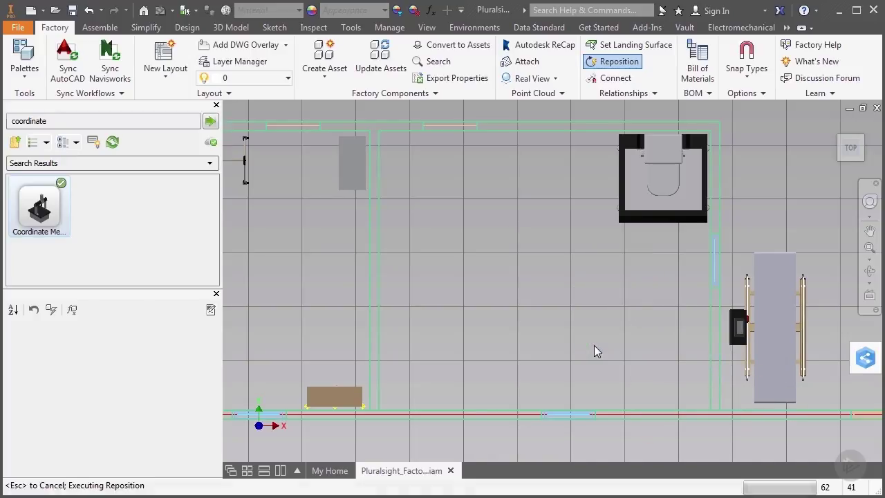
pyautogui.rightClick(594, 349)
pyautogui.click(618, 350)
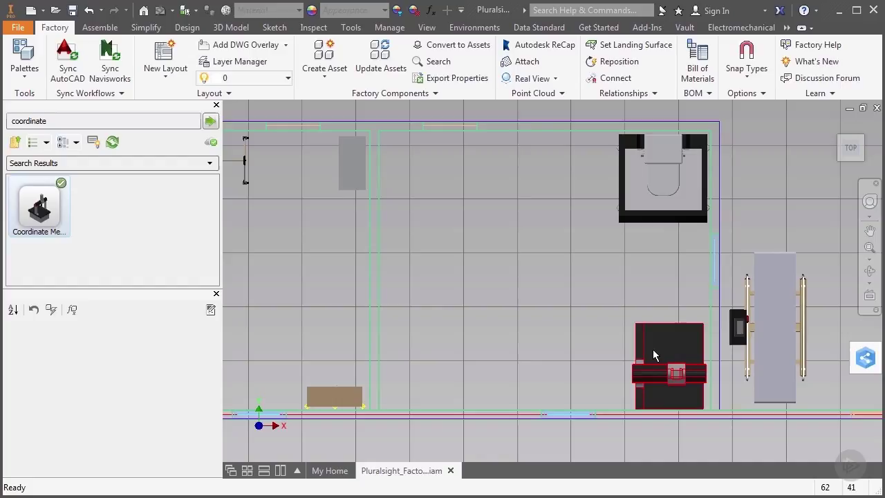
pyautogui.click(653, 349)
pyautogui.moveTo(653, 352); pyautogui.dragTo(650, 394)
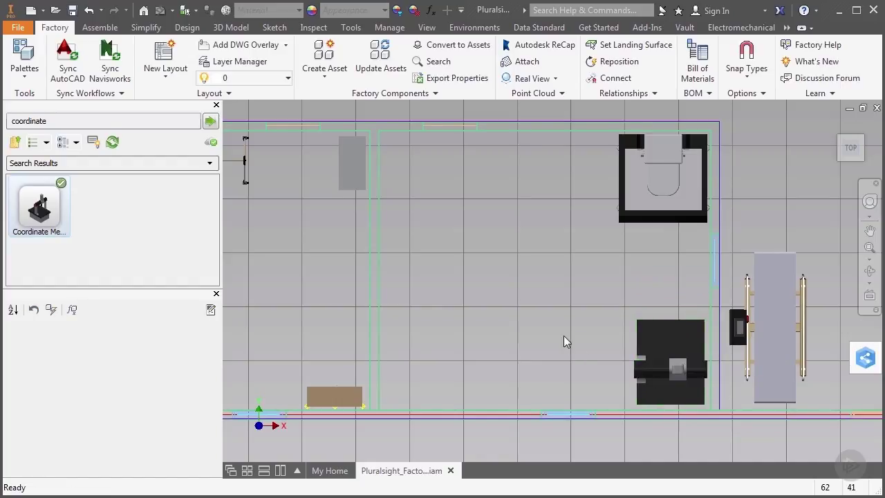
# Step: Place a Generic Tool Table beside the vision machine, close the side panels and return to Home view
pyautogui.click(17, 123)
pyautogui.write('tool table')
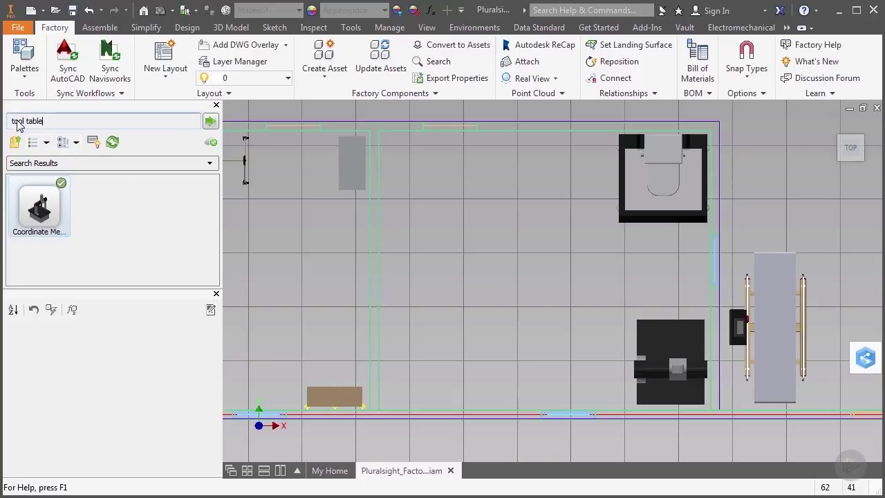
pyautogui.moveTo(460, 233); pyautogui.dragTo(510, 193)
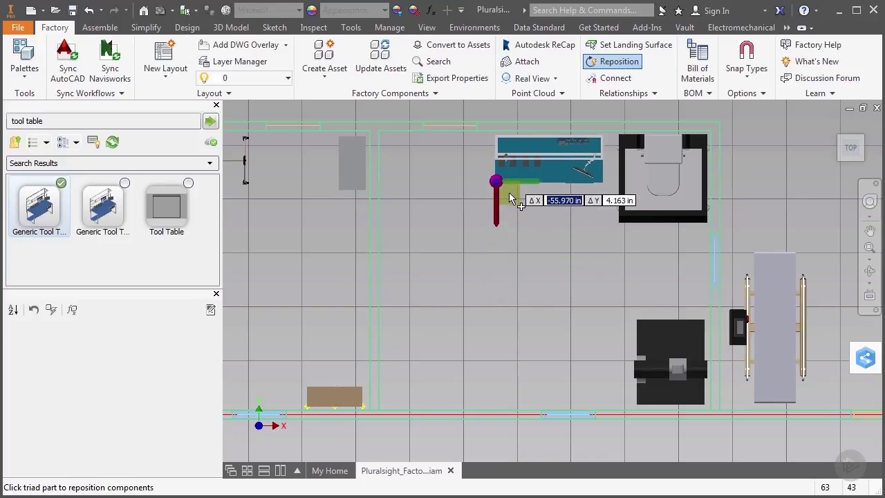
pyautogui.click(470, 236)
pyautogui.rightClick(470, 237)
pyautogui.click(494, 243)
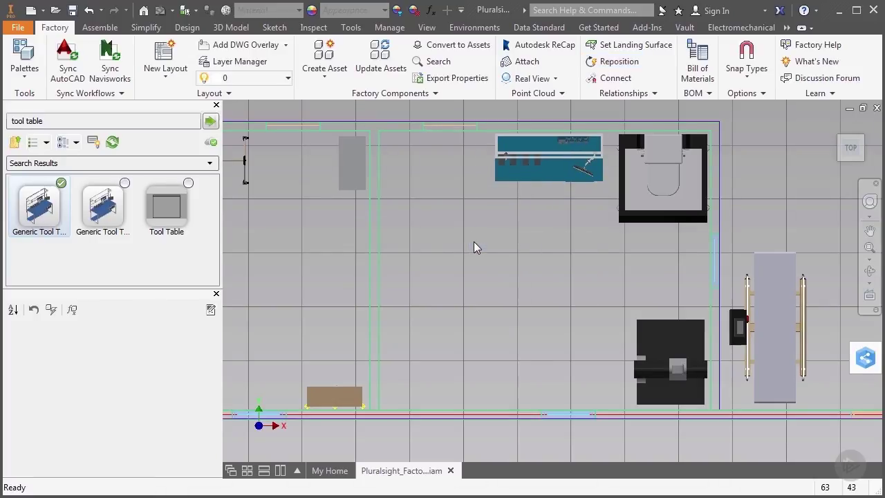
pyautogui.click(216, 105)
pyautogui.click(835, 133)
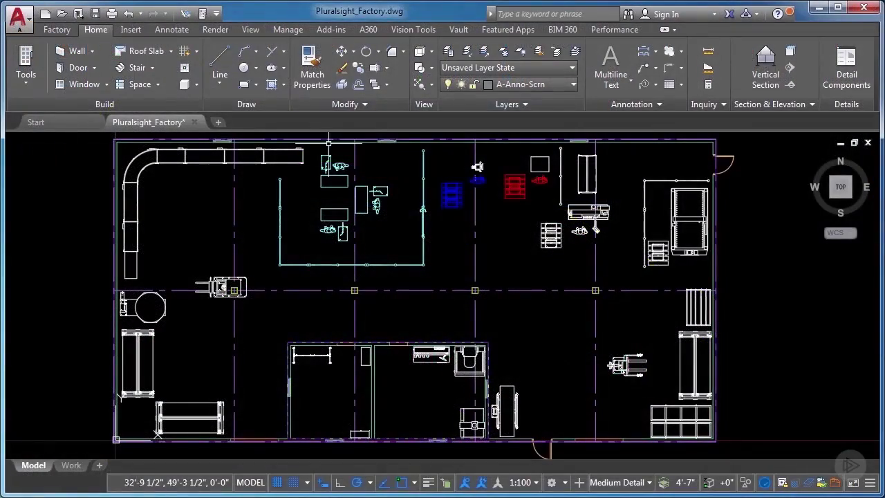
# Step: Check the station layers in the Layers list, then zoom and pan to the furnished offices
pyautogui.click(571, 85)
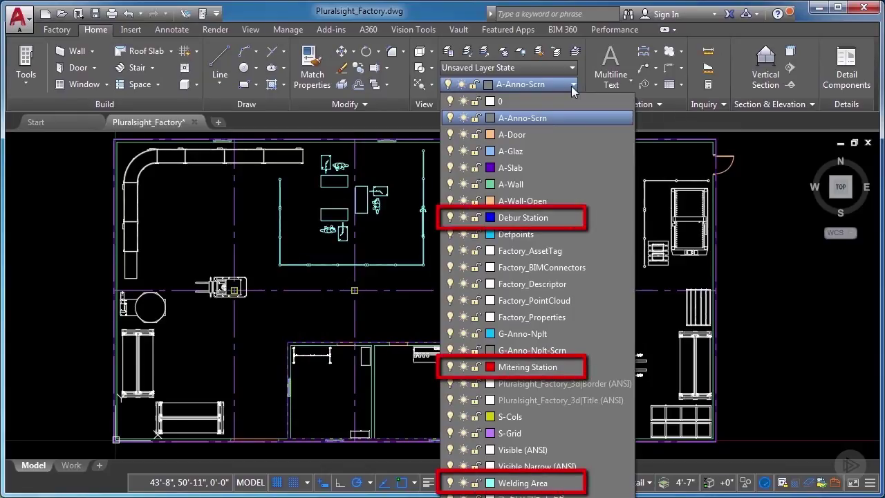
pyautogui.click(574, 86)
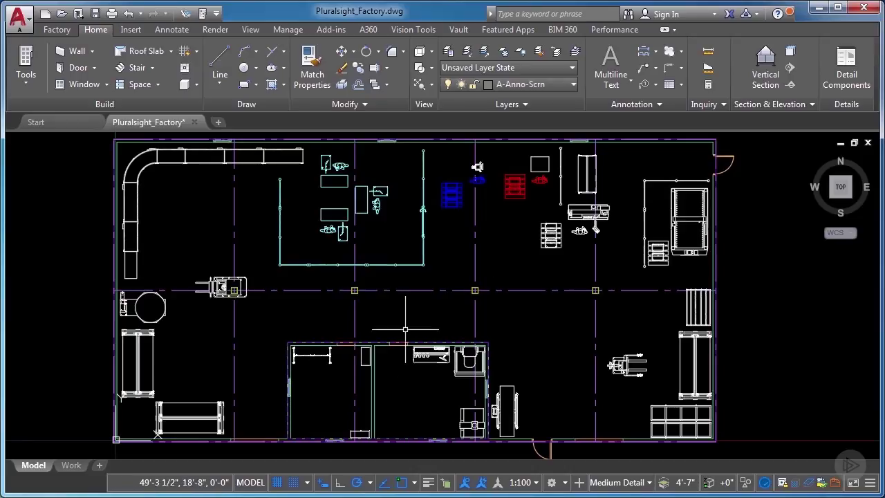
pyautogui.scroll(4, 313, 404)
pyautogui.moveTo(312, 405); pyautogui.dragTo(305, 323, button='middle')
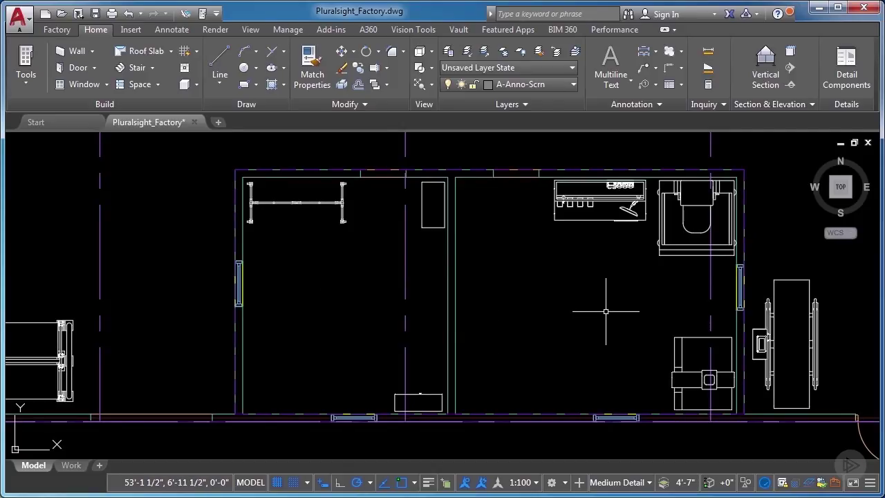
pyautogui.click(61, 31)
# Step: Sync to Navisworks and walk from the office doorway into the quality room
pyautogui.click(284, 74)
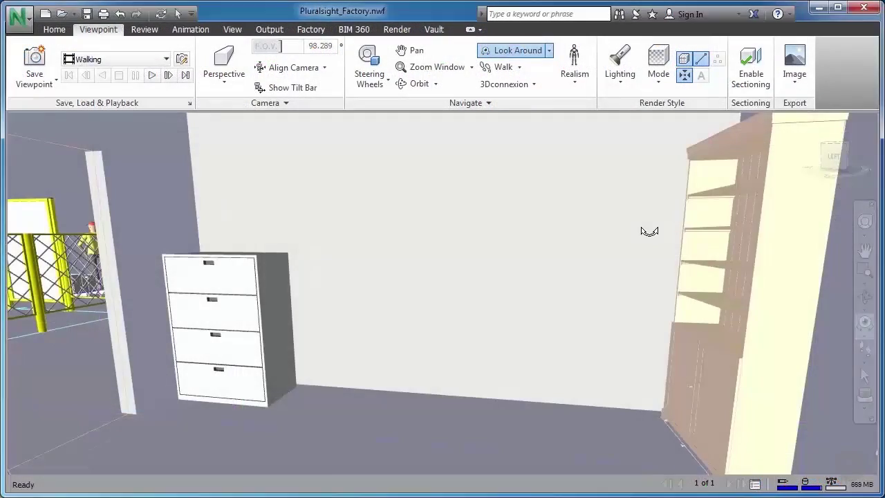
pyautogui.moveTo(652, 231); pyautogui.dragTo(389, 178)
pyautogui.hotkey('ctrl', '2')
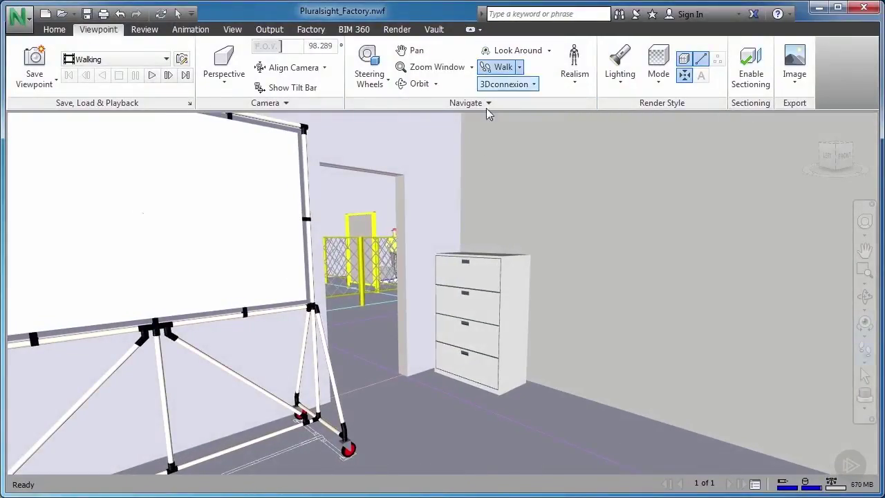
pyautogui.moveTo(507, 325); pyautogui.dragTo(501, 52)
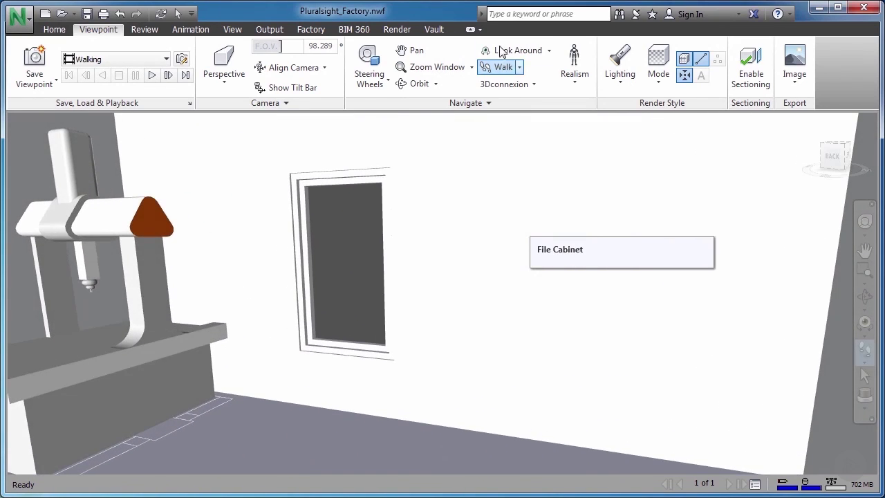
pyautogui.moveTo(553, 250); pyautogui.dragTo(38, 257)
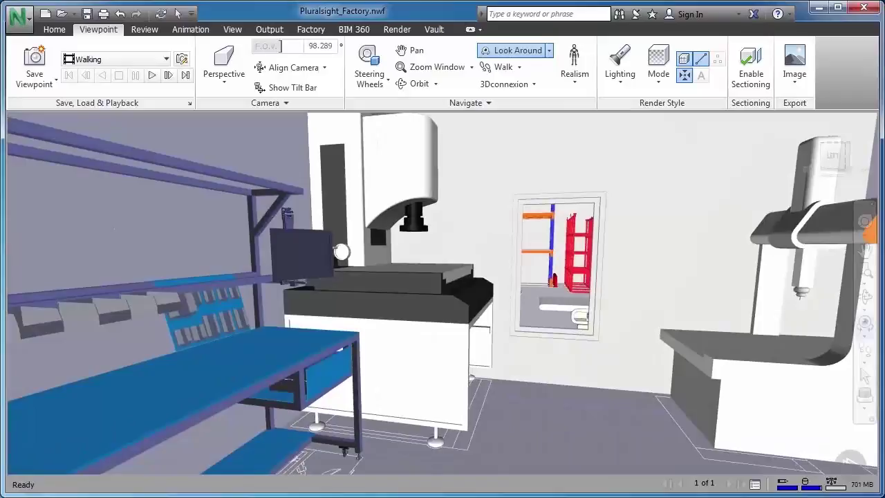